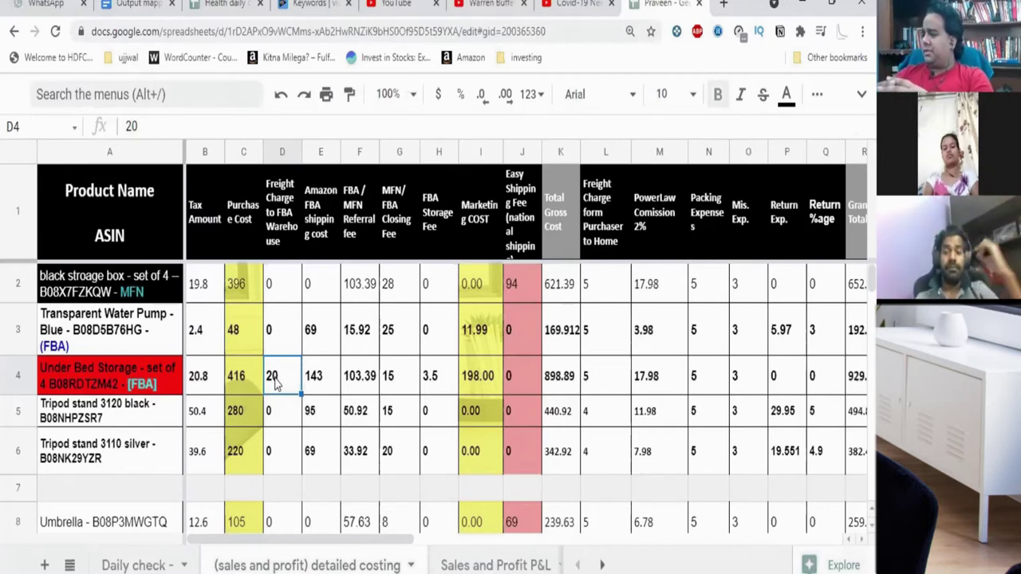
Step: Set the freight charge to the FBA warehouse for the Under Bed Storage row to 10
type("10")
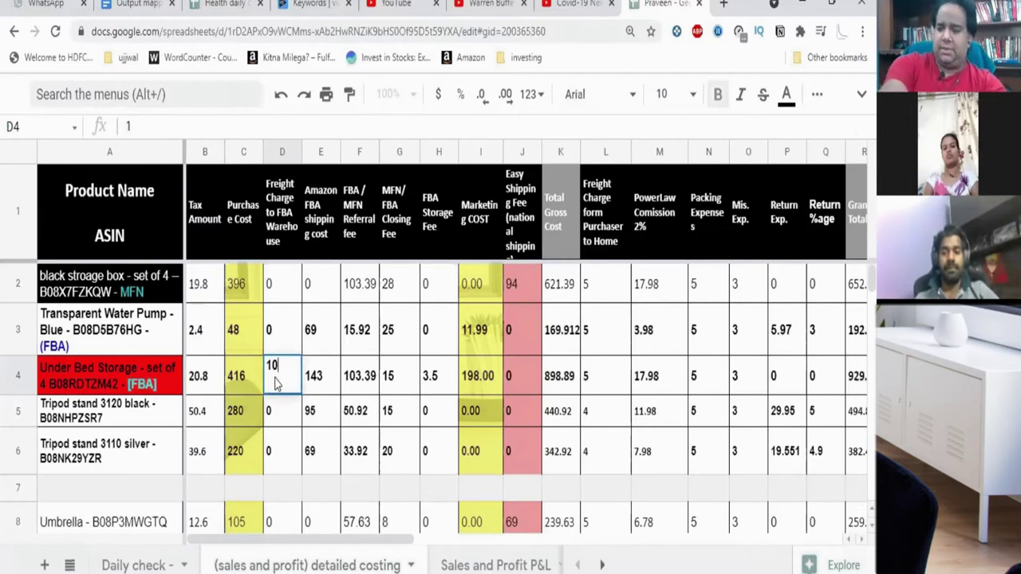
key("Return")
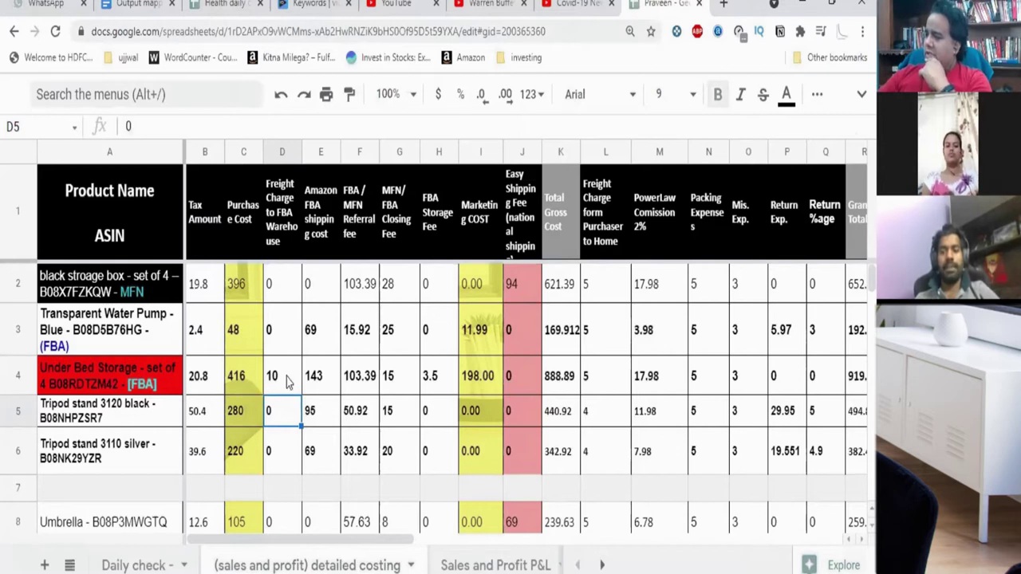
left_click(287, 381)
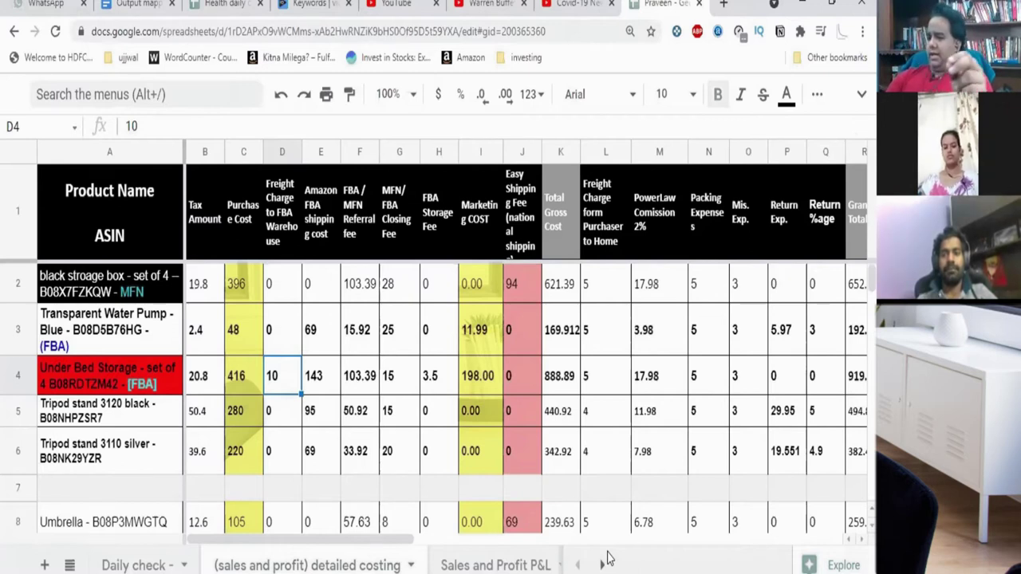
Step: Check the Under Bed Storage row's cost cells and sales MRP, and set its marketing cost to 0
left_click(431, 377)
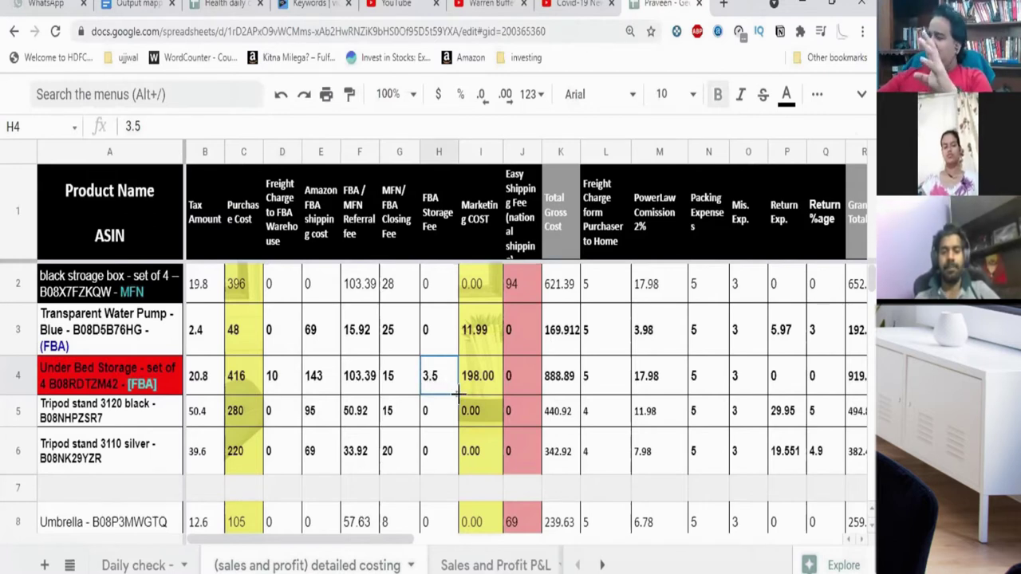
left_click(216, 386)
left_click(245, 381)
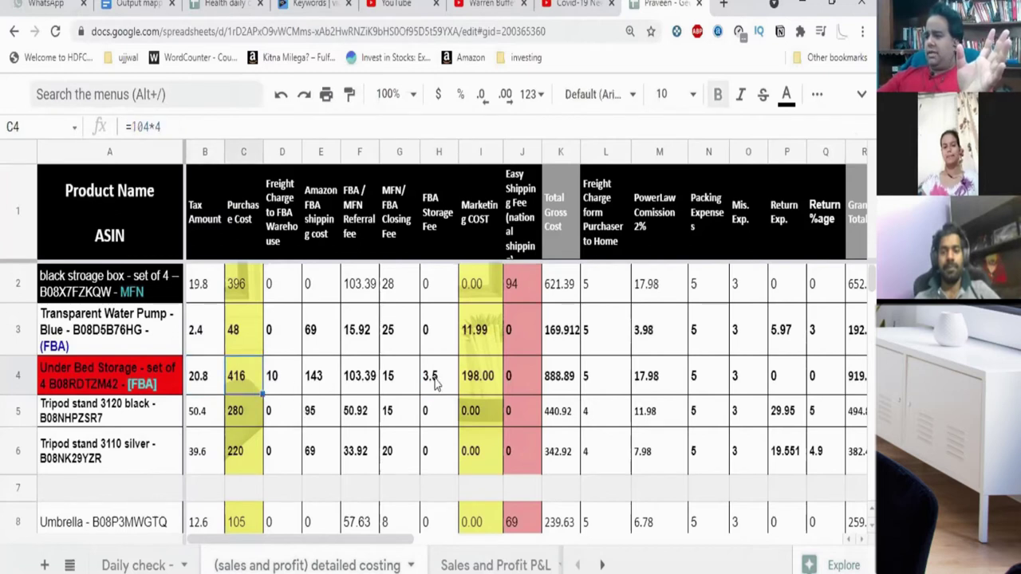
left_click(592, 375)
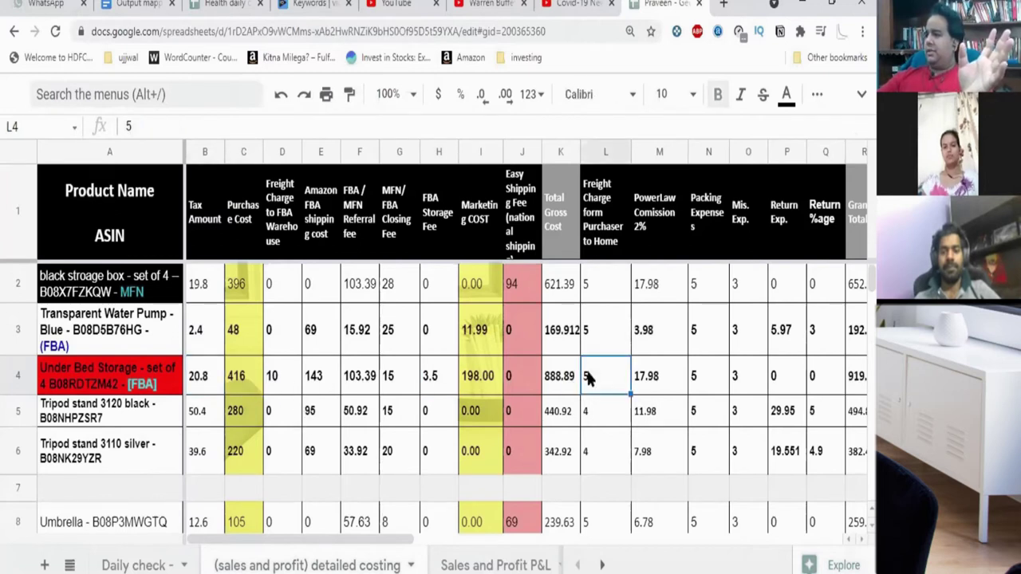
left_click_drag(388, 540, 549, 541)
left_click(459, 390)
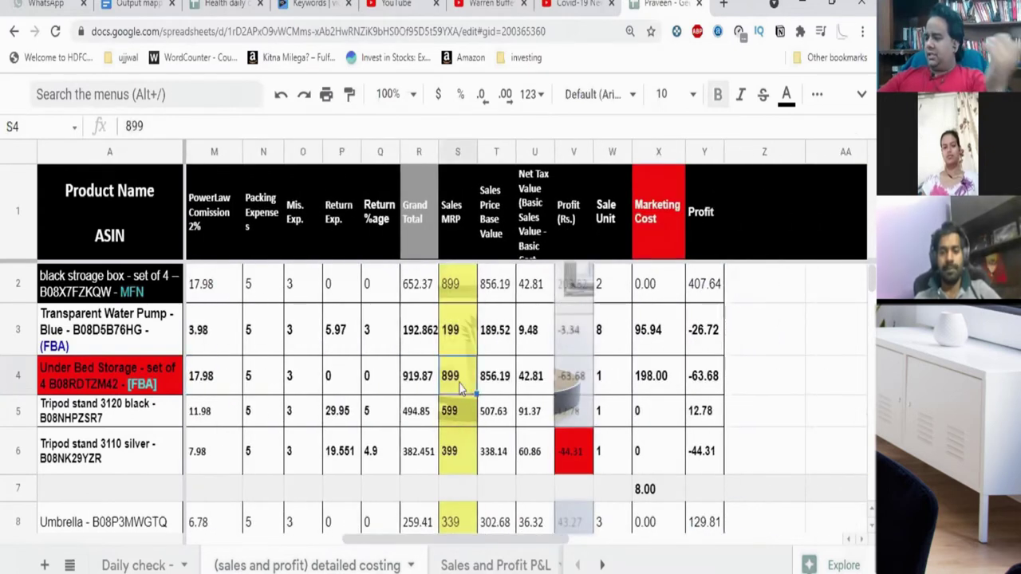
left_click(653, 381)
type("0")
key("Return")
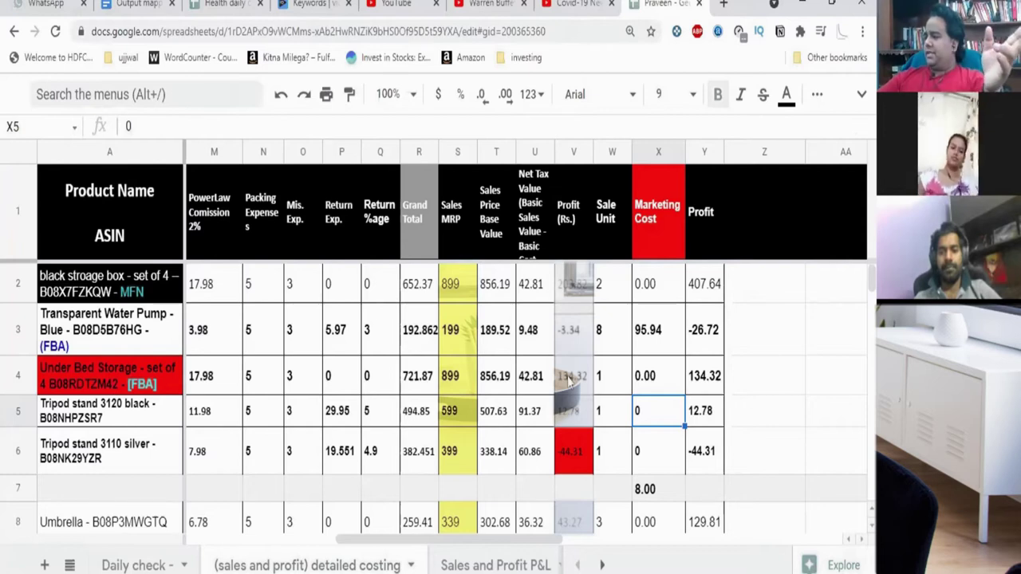
Step: Examine the Under Bed Storage row's sales MRP against its cost breakdown and profit figures
left_click(453, 378)
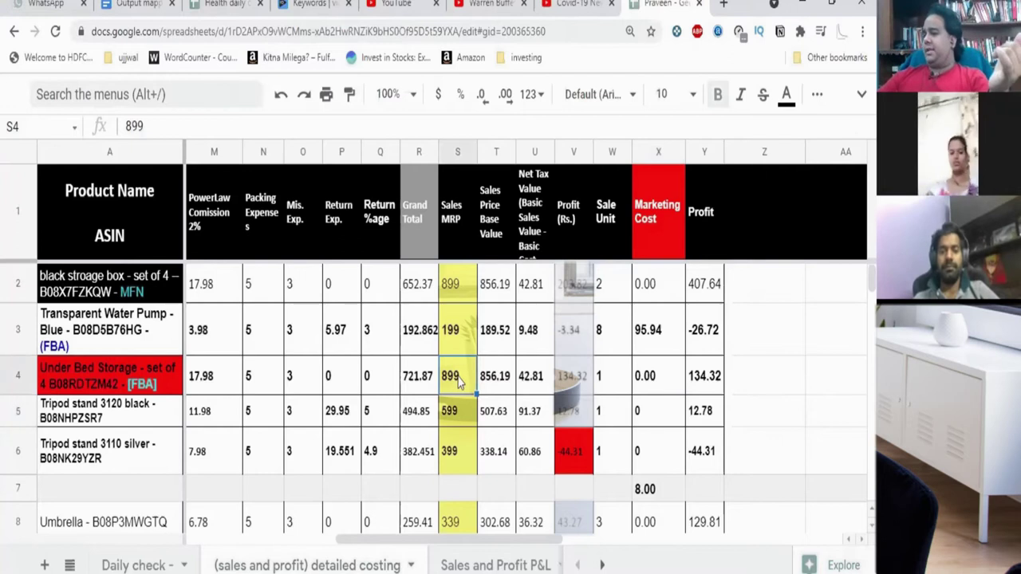
left_click_drag(468, 540, 308, 547)
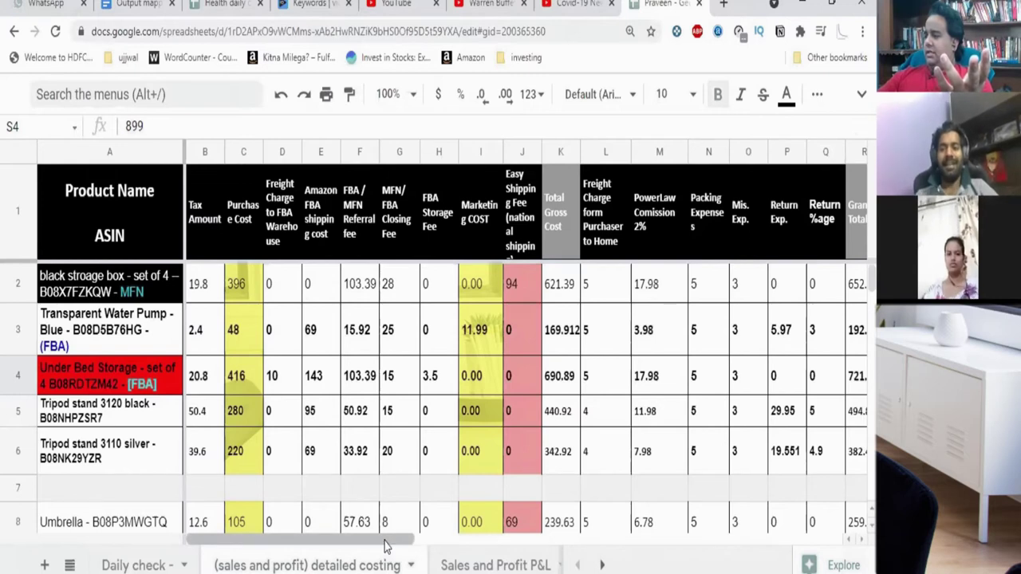
left_click_drag(386, 542, 551, 557)
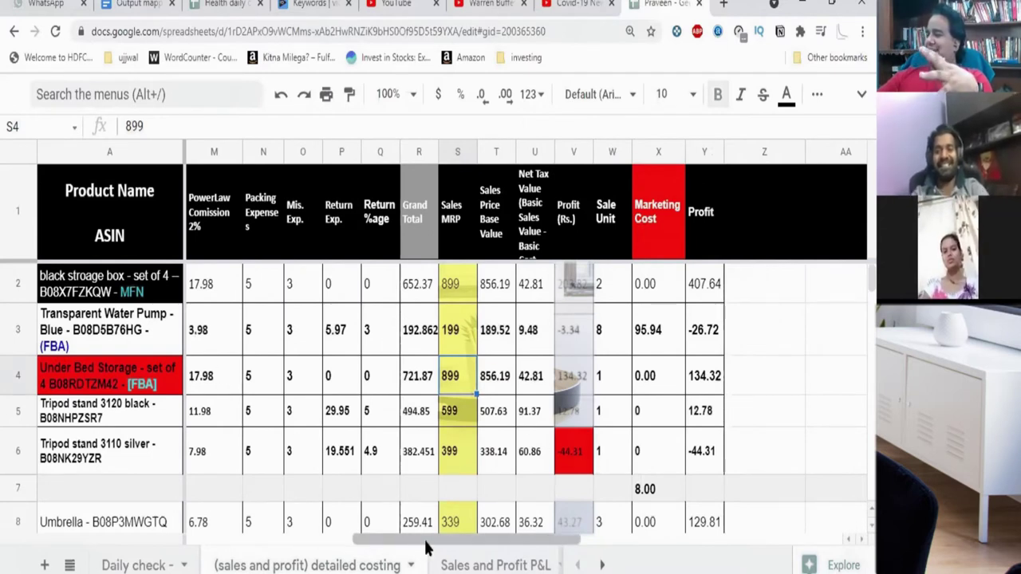
mouse_move(427, 545)
left_mouse_down()
mouse_move(464, 545)
mouse_move(445, 540)
left_mouse_up()
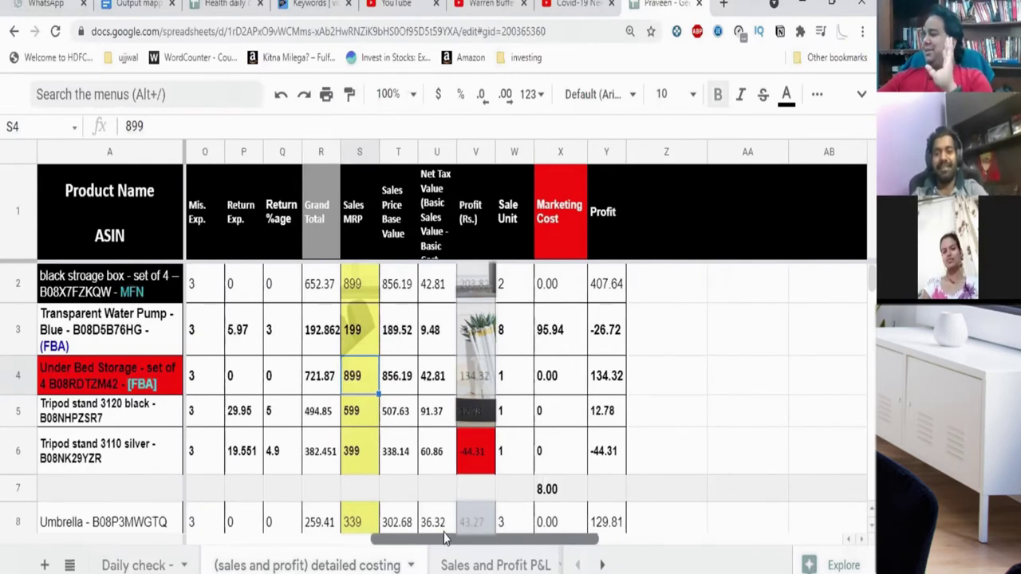
left_click_drag(445, 539, 437, 540)
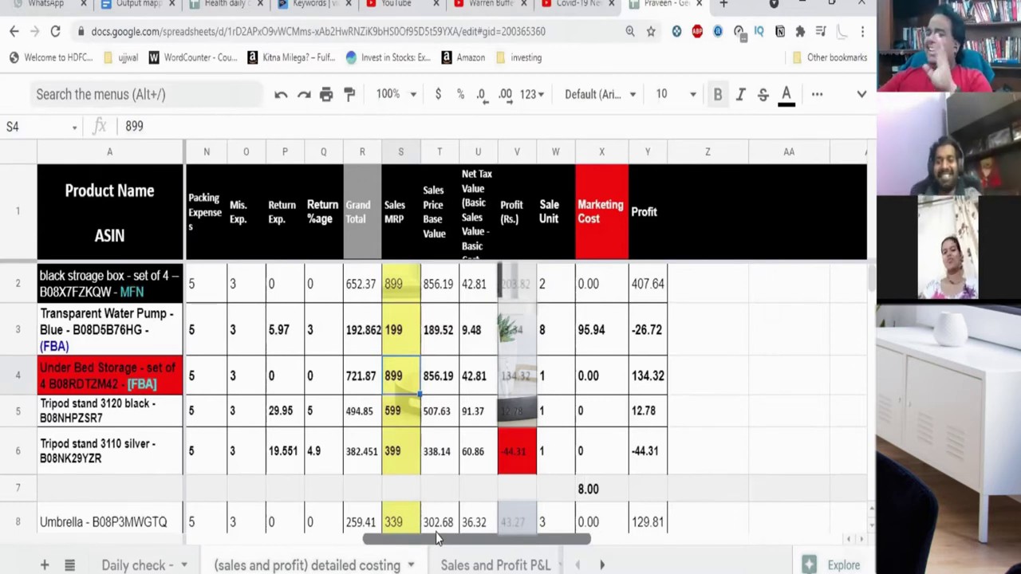
left_click_drag(437, 539, 413, 540)
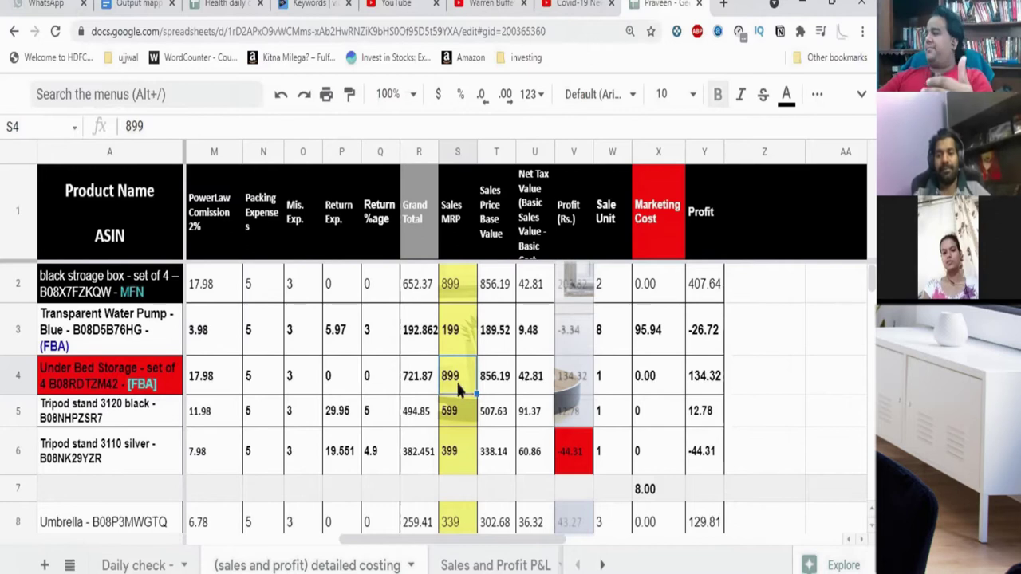
Step: Switch to the Amazon under-bed storage best sellers, open the #6 ISVIN Nylon bag listing and choose package quantity 4
key("alt+Tab")
scroll(537, 423, "down", 3)
scroll(499, 416, "down", 1)
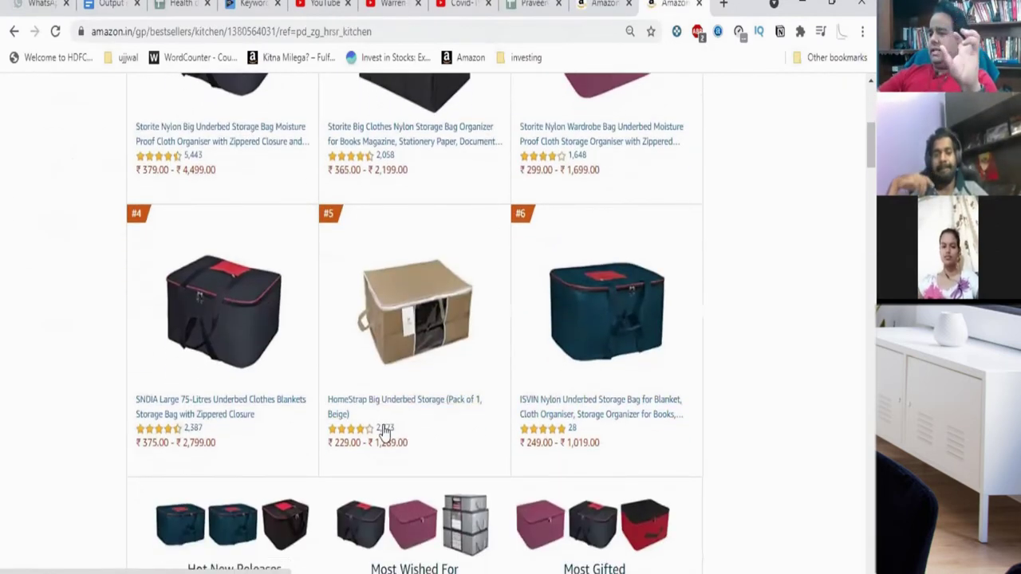
left_click(565, 403)
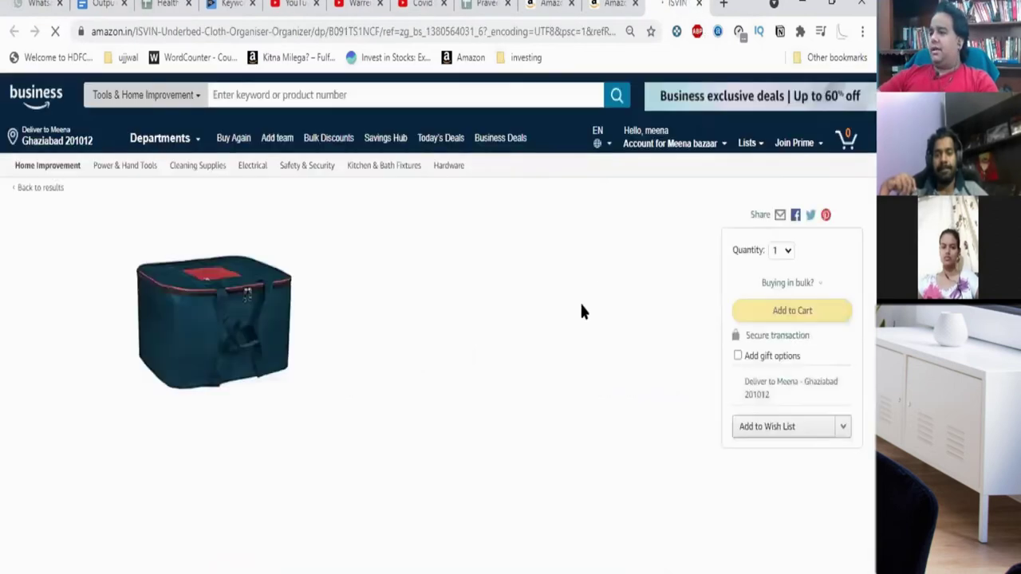
scroll(581, 307, "down", 5)
left_click(427, 315)
scroll(545, 400, "up", 4)
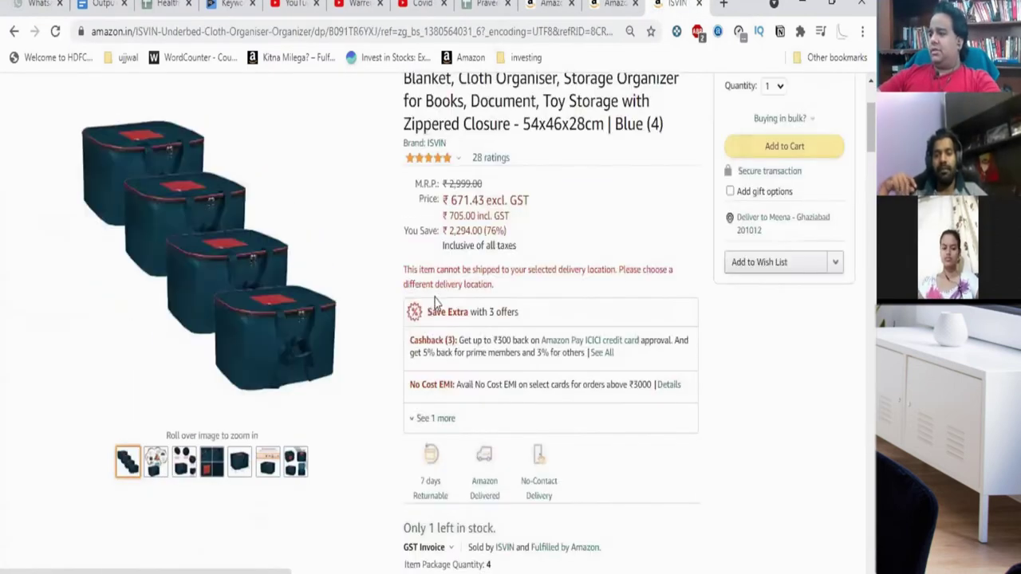
Step: Review the ISVIN four-pack listing's product details, best sellers rank, pack options and price
scroll(503, 342, "down", 5)
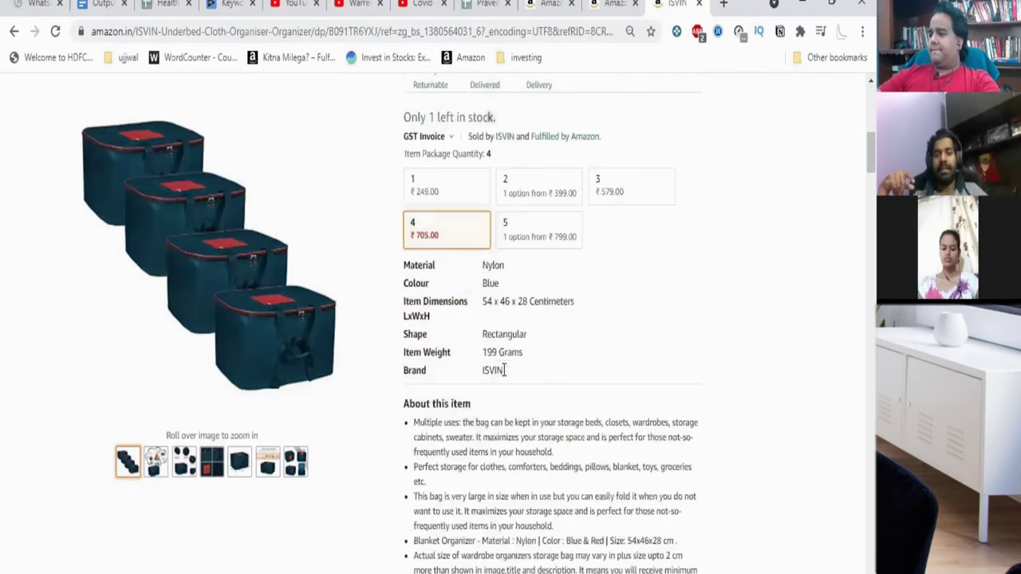
scroll(502, 375, "down", 10)
scroll(240, 399, "down", 10)
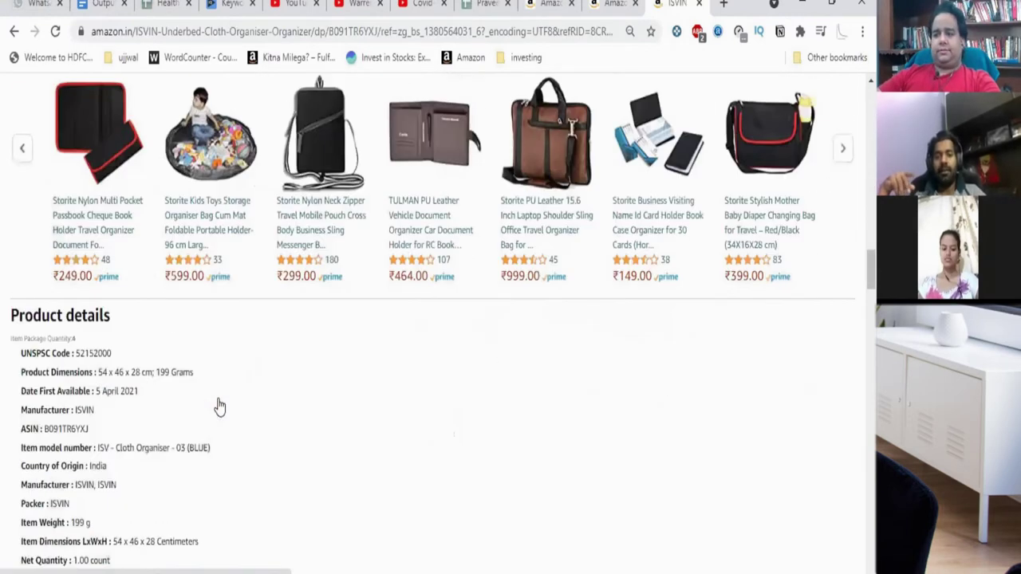
scroll(438, 406, "up", 15)
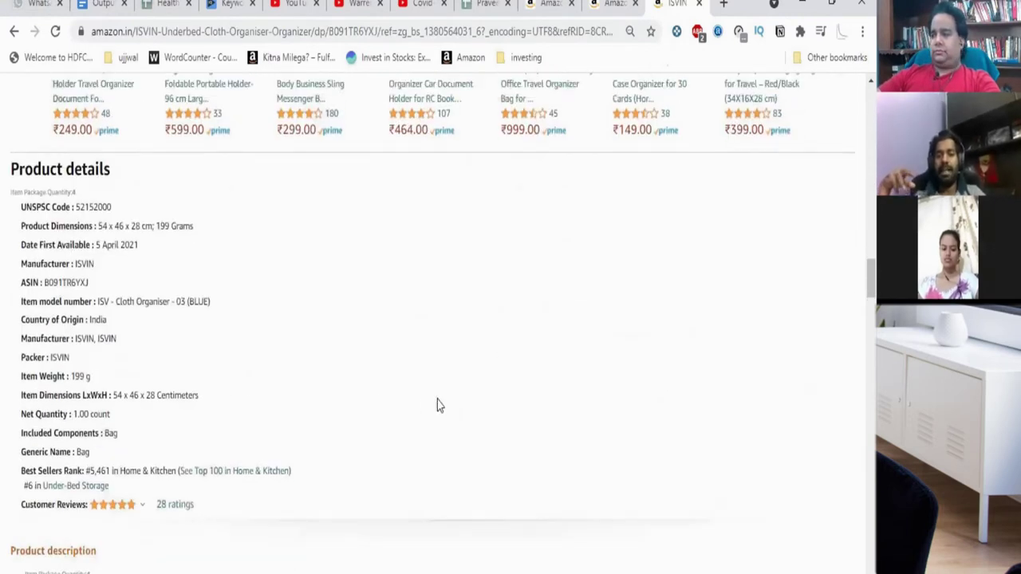
scroll(535, 297, "up", 4)
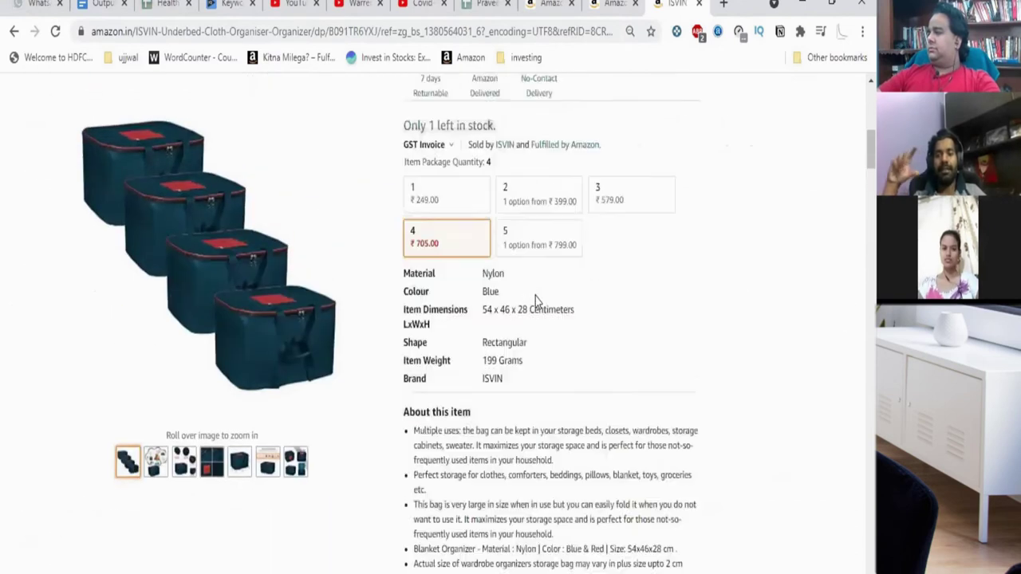
scroll(535, 299, "up", 2)
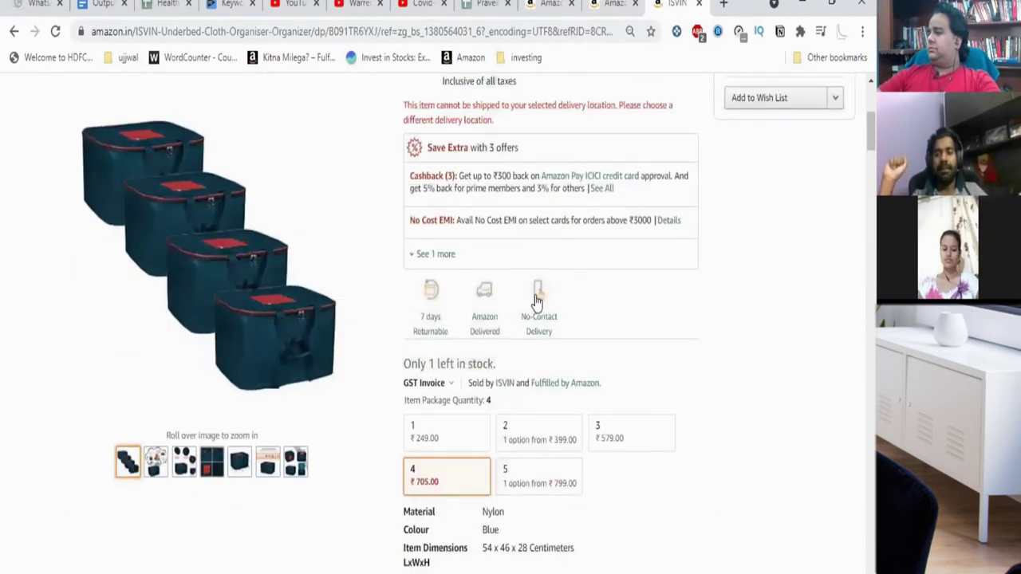
scroll(536, 300, "up", 2)
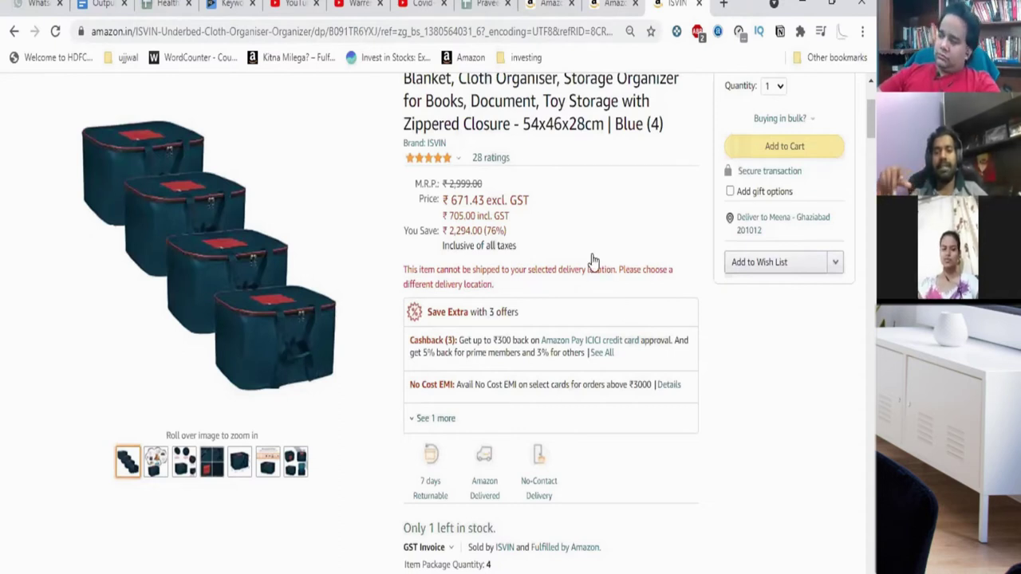
Step: Close the Amazon pages, return to the costing spreadsheet and inspect the Under Bed Storage row's Profit (Rs.) formula
key("alt+Left")
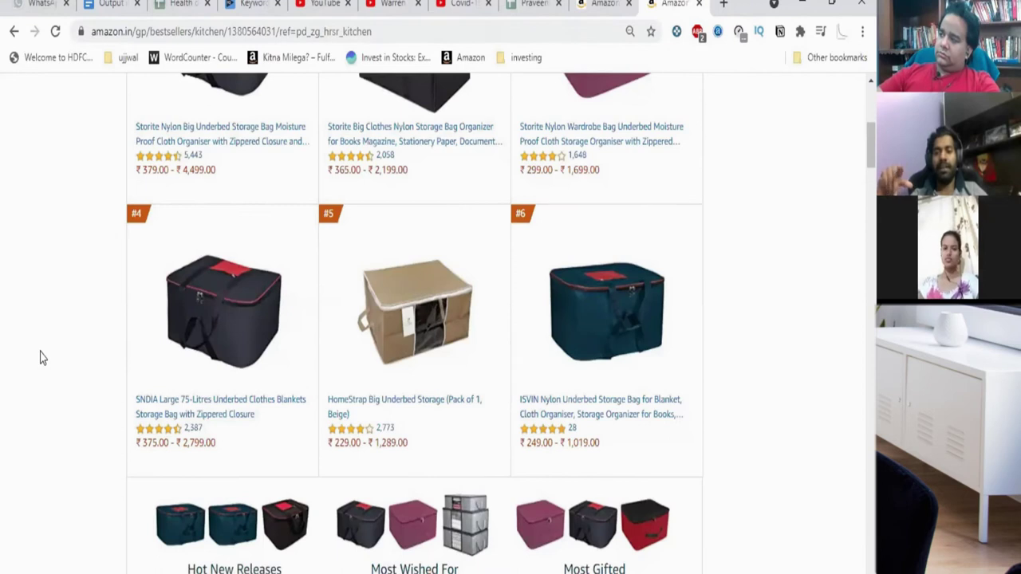
left_click(699, 3)
left_click(699, 4)
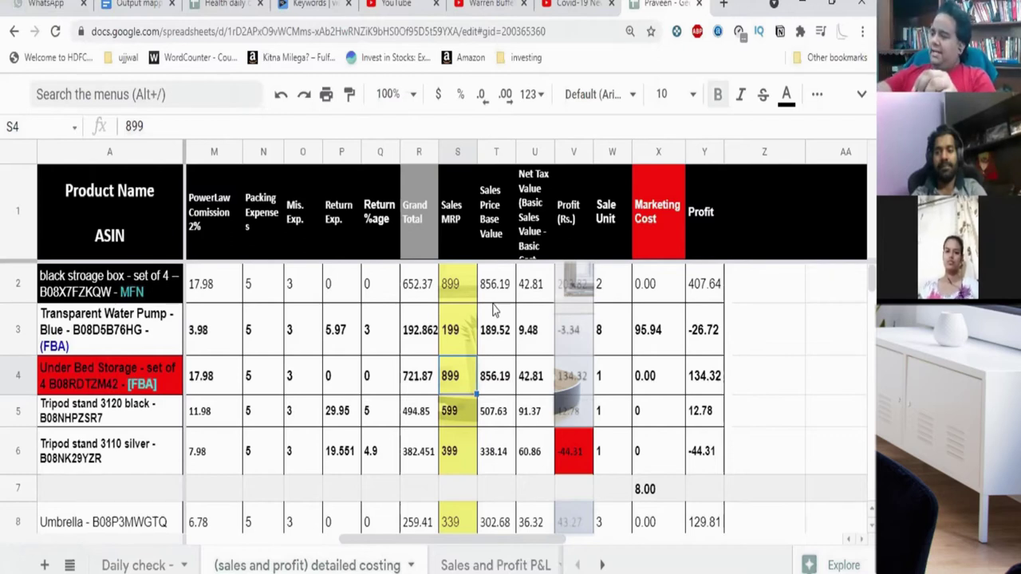
key("Right")
key("Right")
key("Right")
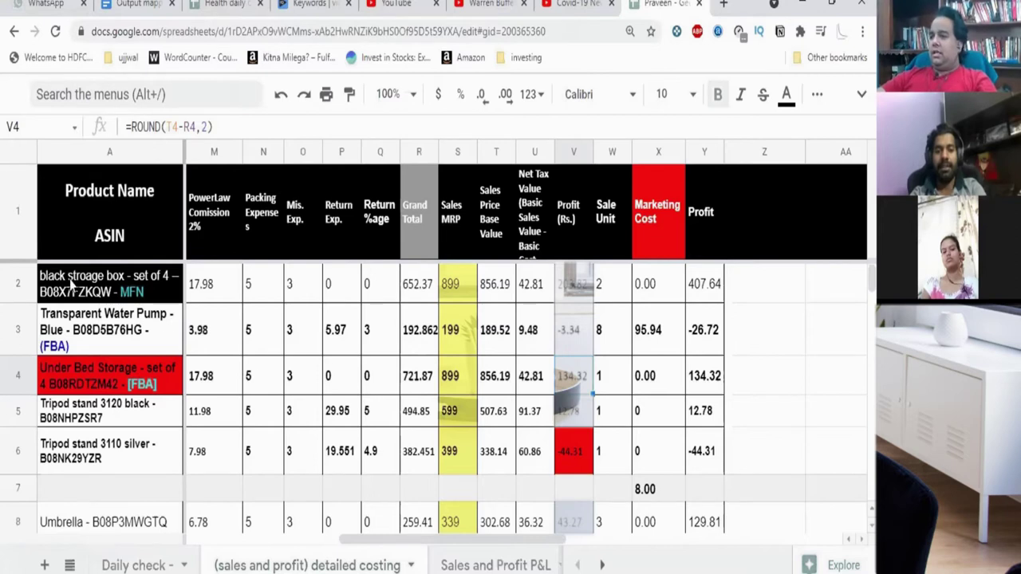
Step: Set the sale unit for the black storage box row to 1
left_click(599, 289)
type("1")
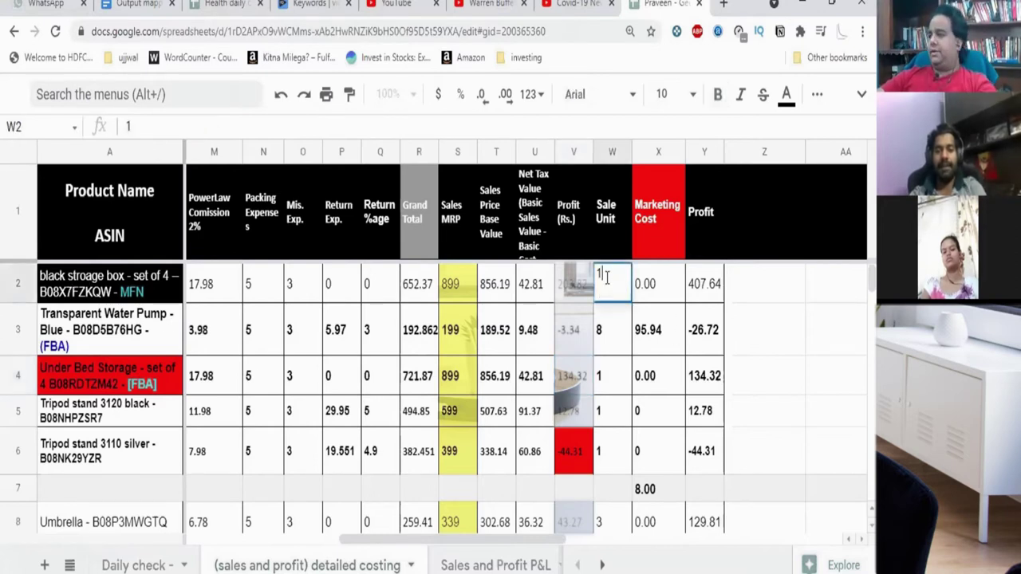
key("Return")
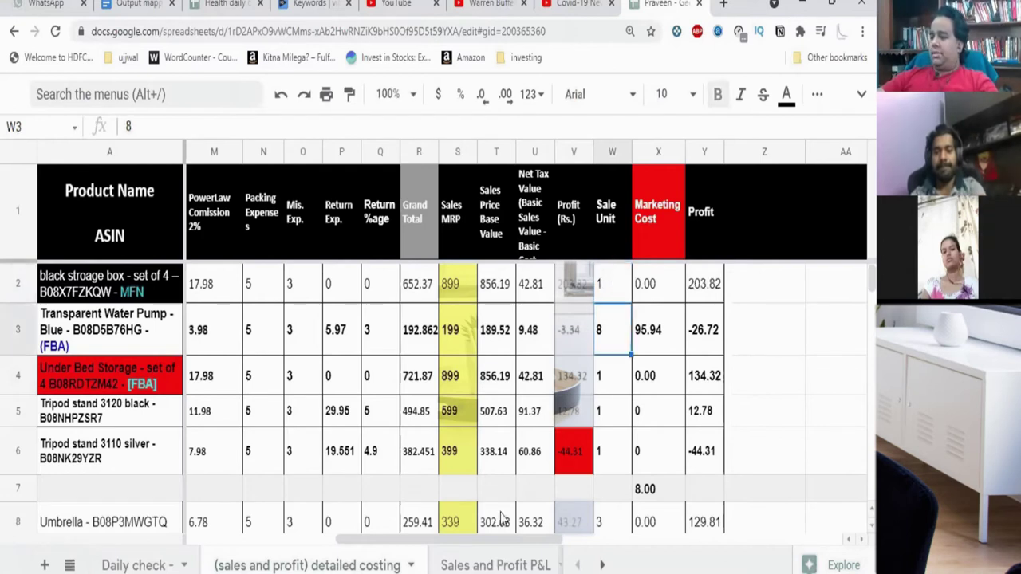
Step: Compare the shipping costs and profit of the black storage box (MFN) and Under Bed Storage (FBA) rows
left_click_drag(531, 540, 410, 548)
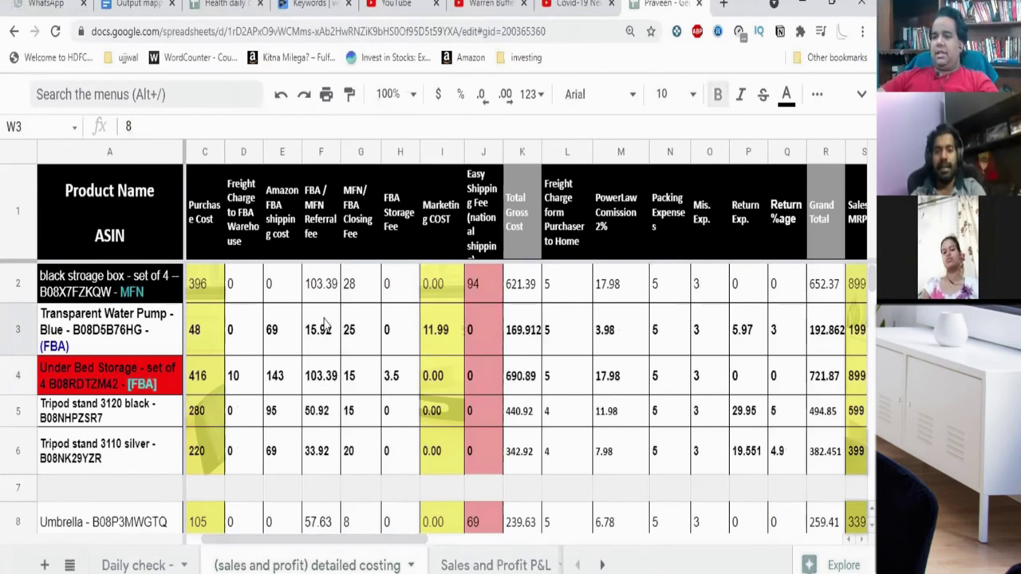
left_click(280, 386)
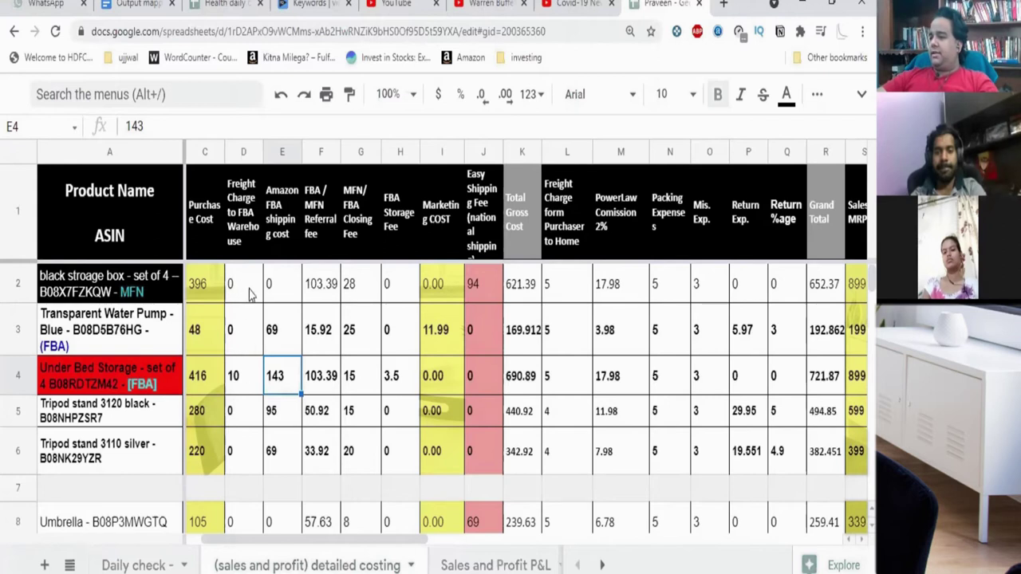
left_click_drag(386, 540, 558, 548)
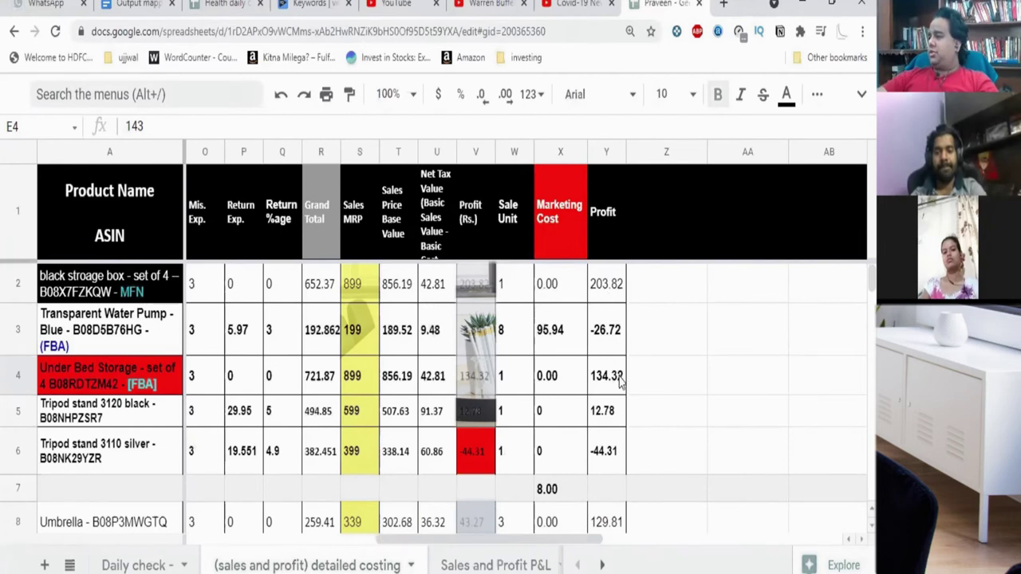
left_click(615, 283)
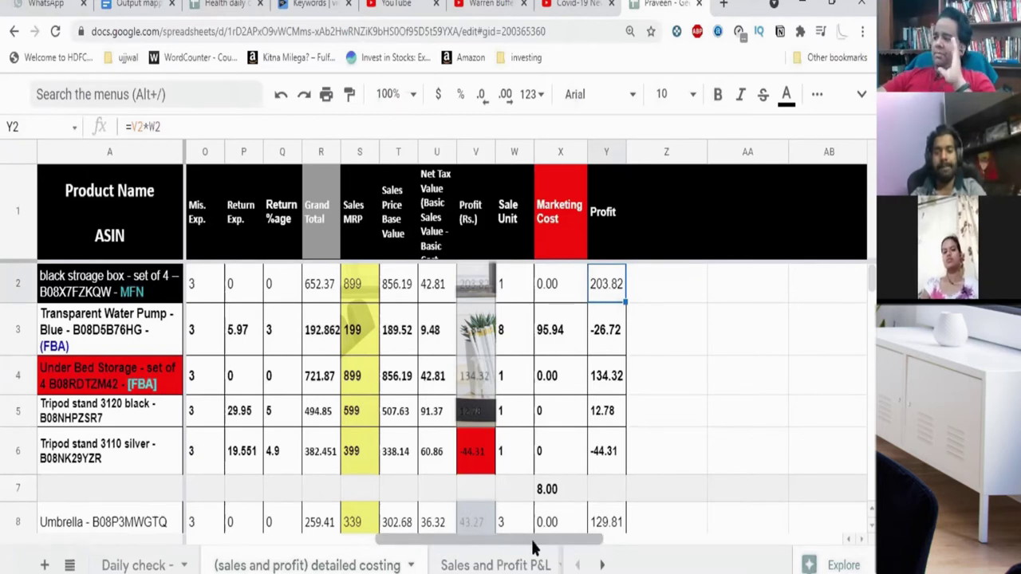
Step: Set the sales MRP of the black storage box row to 799 and bring its fee columns into view
left_click(366, 293)
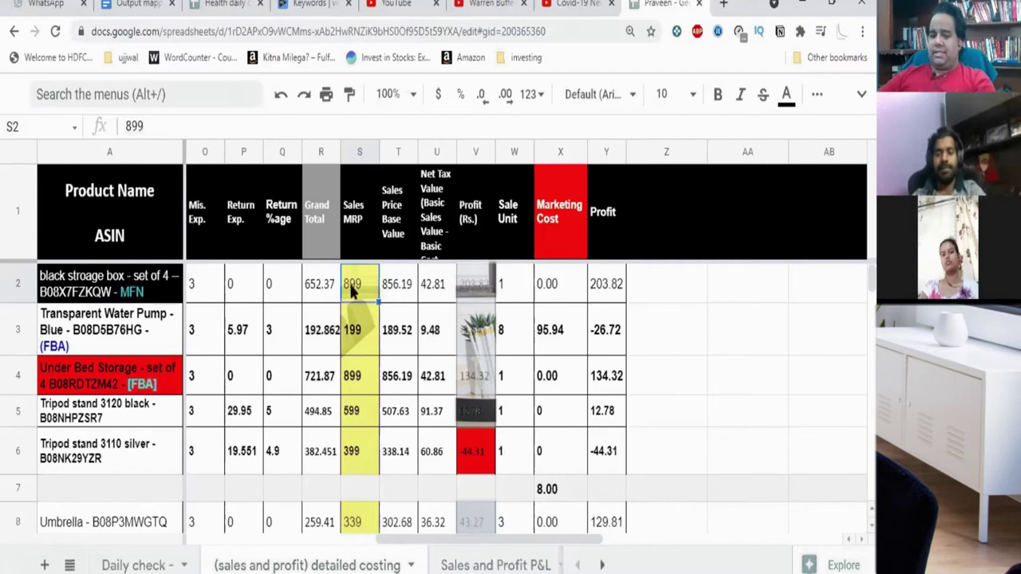
type("799")
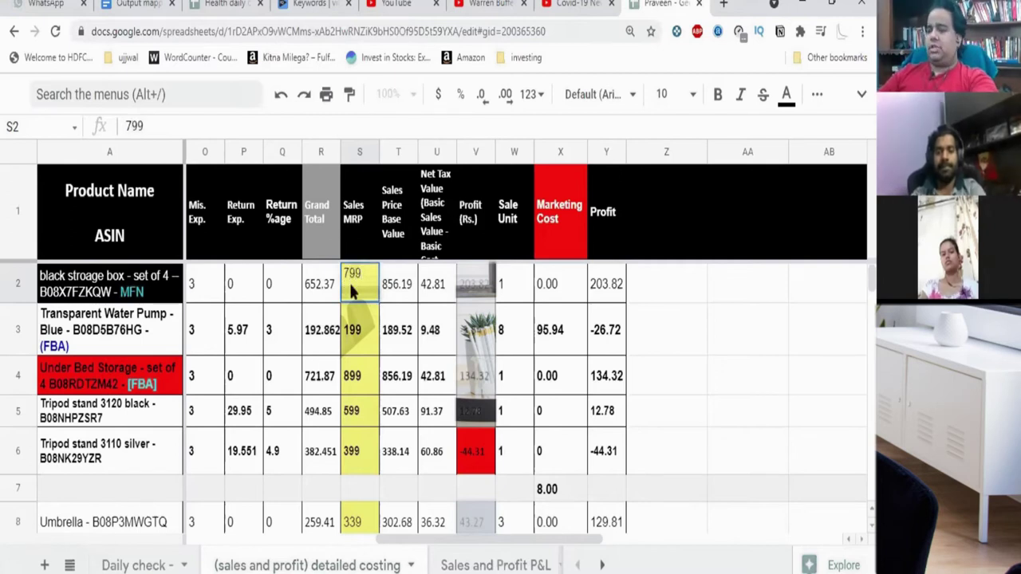
key("Return")
left_click_drag(482, 540, 362, 539)
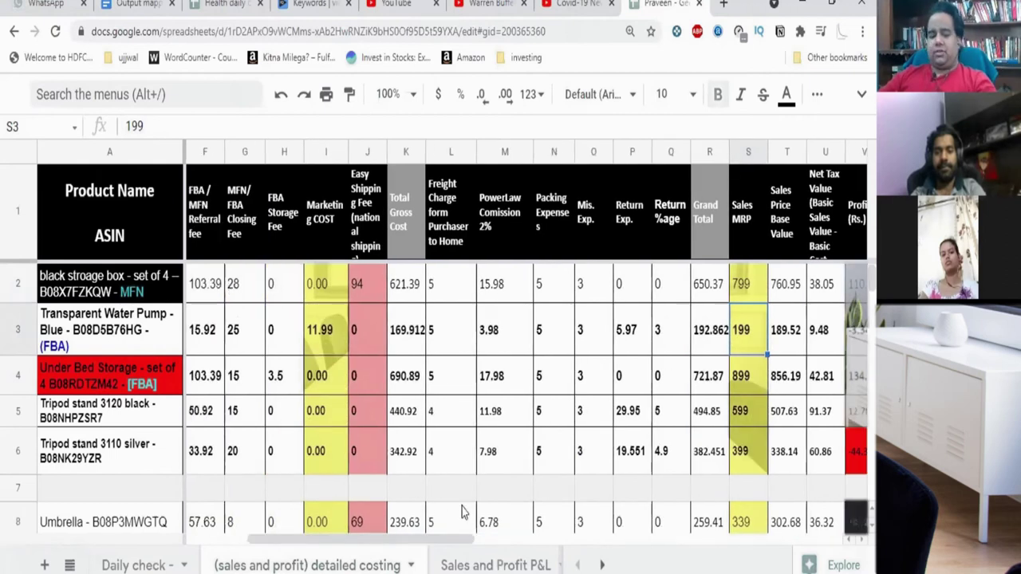
Step: Undo the last sales MRP change in the black storage box (MFN) row
left_click_drag(472, 541, 568, 546)
key("ctrl+z")
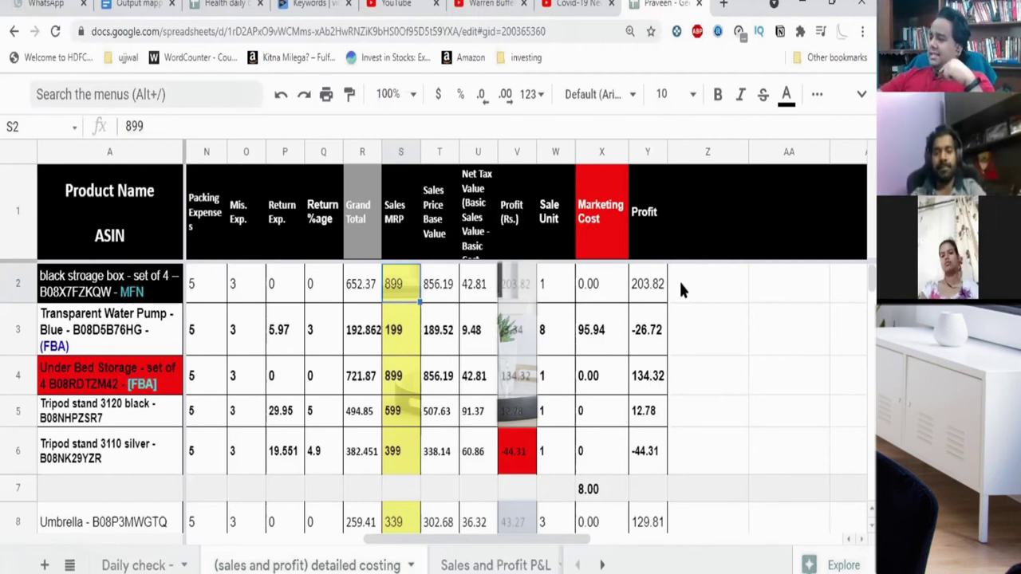
mouse_move(680, 289)
left_mouse_down()
mouse_move(308, 288)
mouse_move(684, 297)
left_mouse_up()
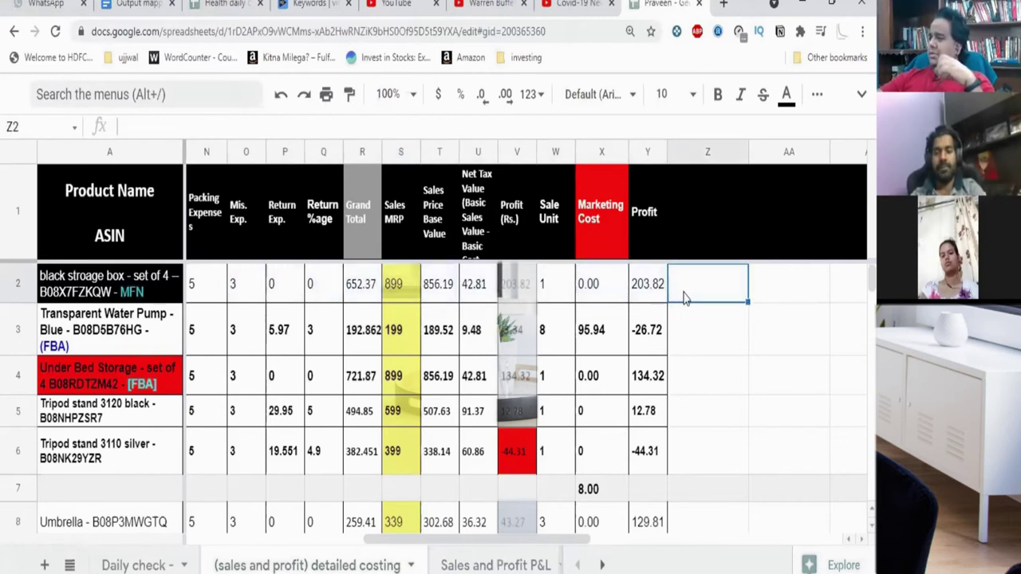
Step: Compare the Profit cells of the black storage box (MFN) and Under Bed Storage (FBA) rows
left_click(648, 287)
left_click(648, 382)
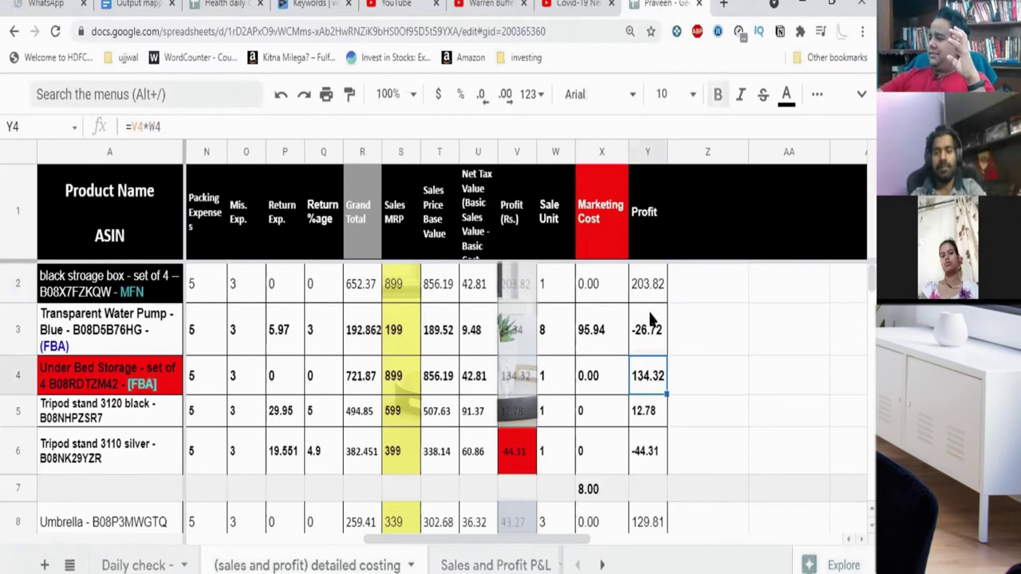
left_click(655, 287)
left_click(654, 373)
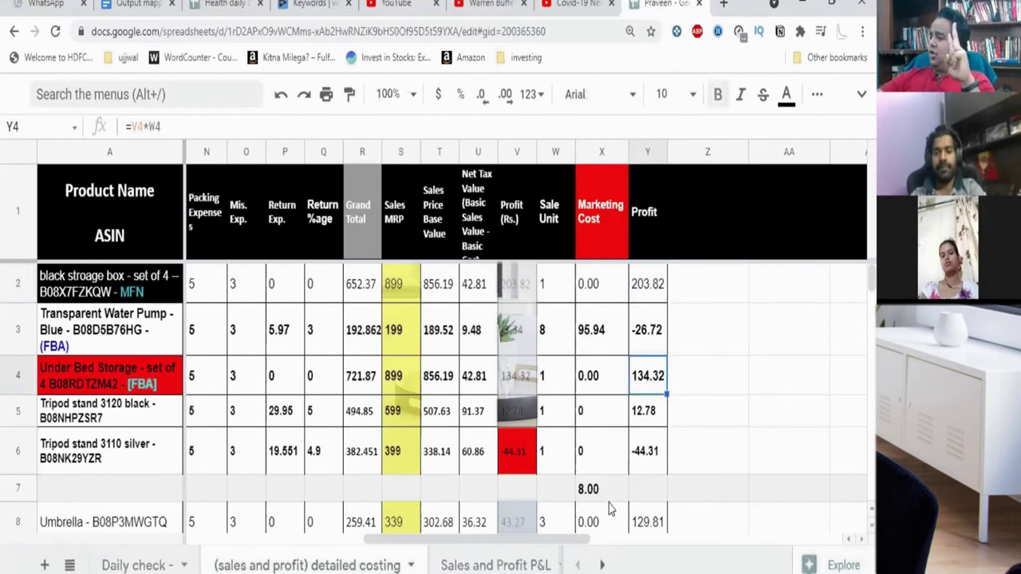
Step: Compare Under Bed Storage's Amazon FBA shipping cost and warehouse freight charge with the black storage box's Easy Shipping fee
left_click_drag(587, 541, 399, 537)
left_click(326, 378)
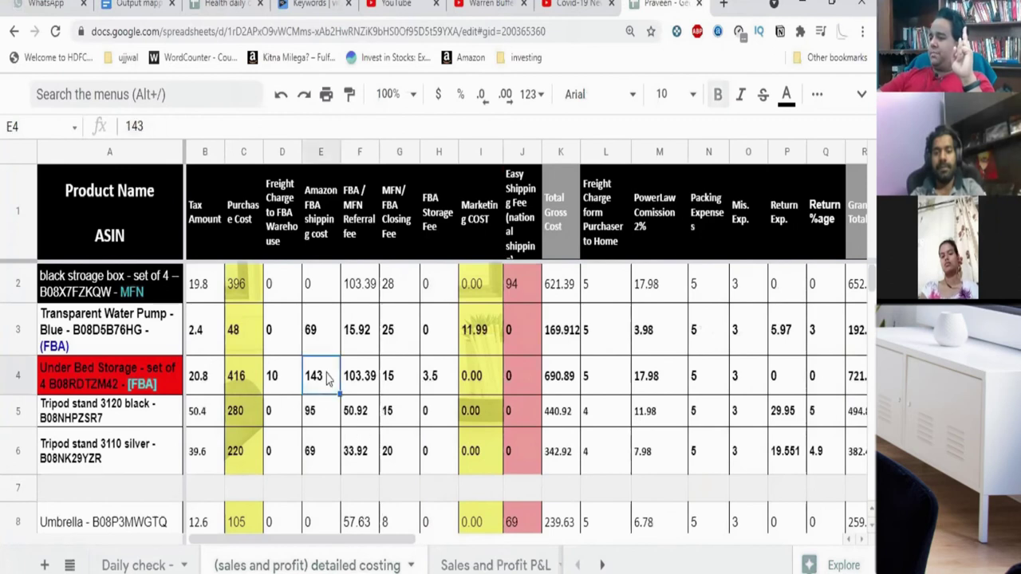
left_click(508, 296)
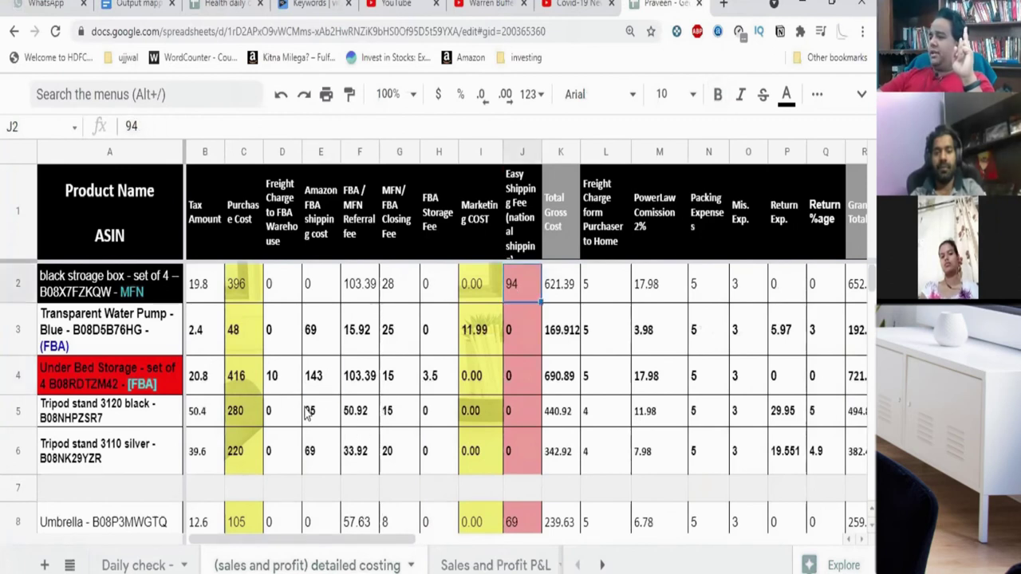
left_click(317, 386)
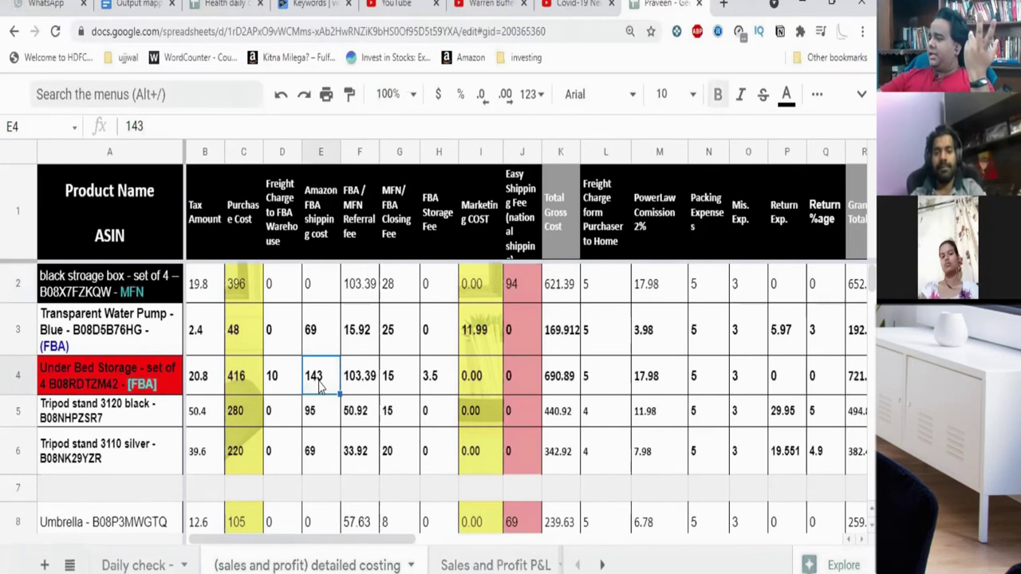
left_click(277, 389)
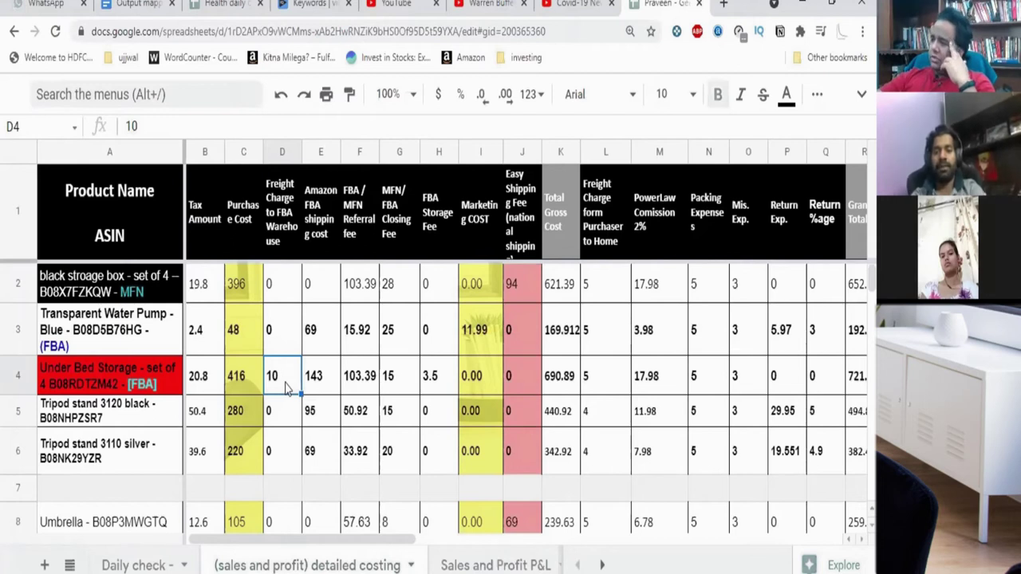
left_click(321, 383)
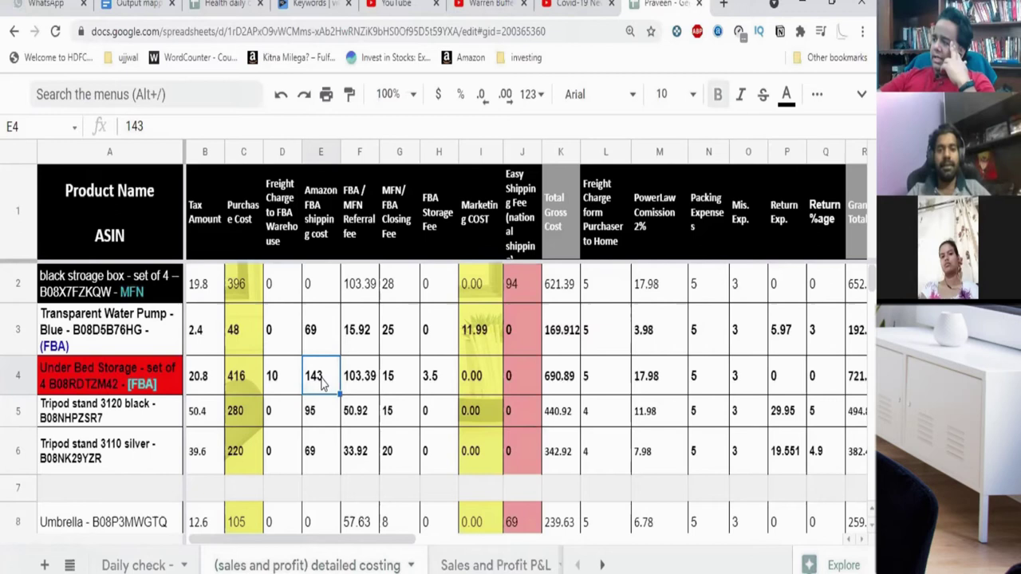
Step: Open Amazon Seller Central in a new browser tab and search Manage Inventory for "pack of 4"
left_click(724, 4)
type("sell")
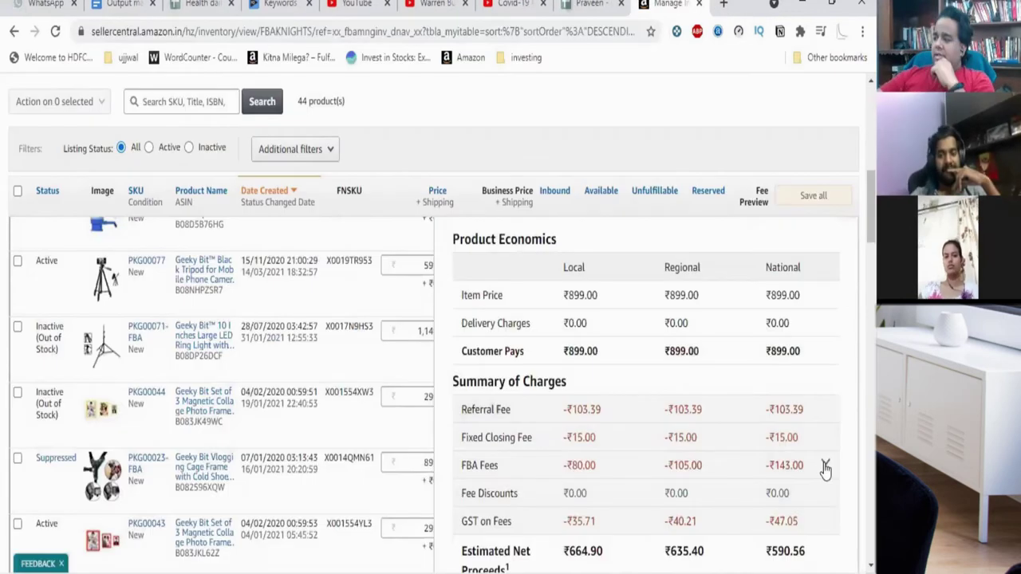
scroll(826, 470, "down", 1)
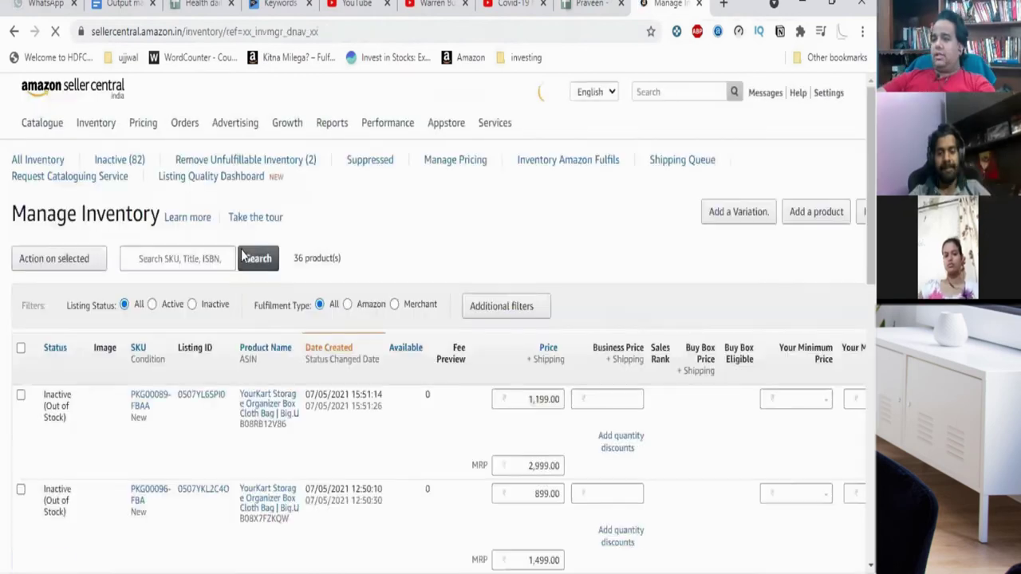
left_click(195, 258)
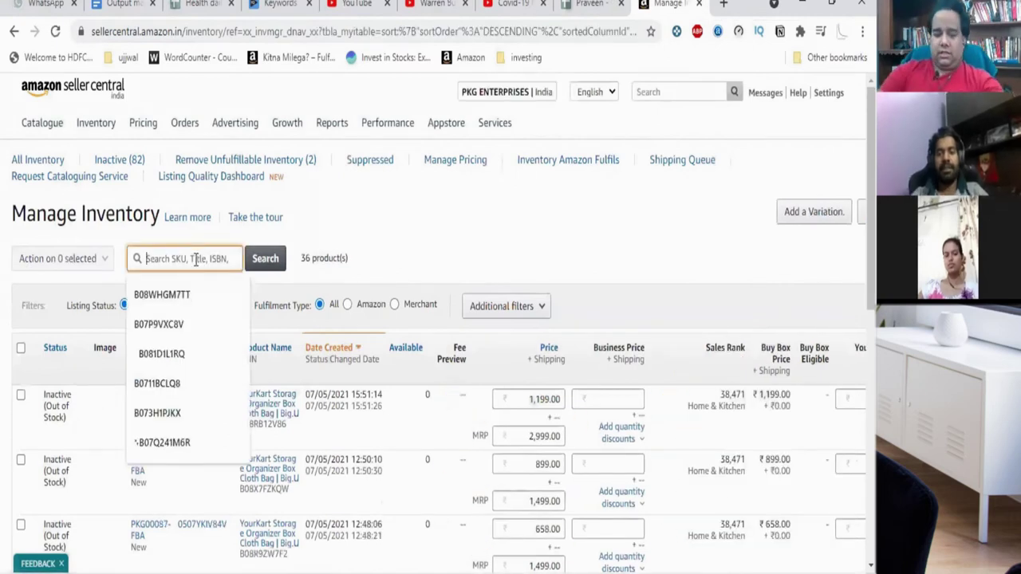
type("pack of 4")
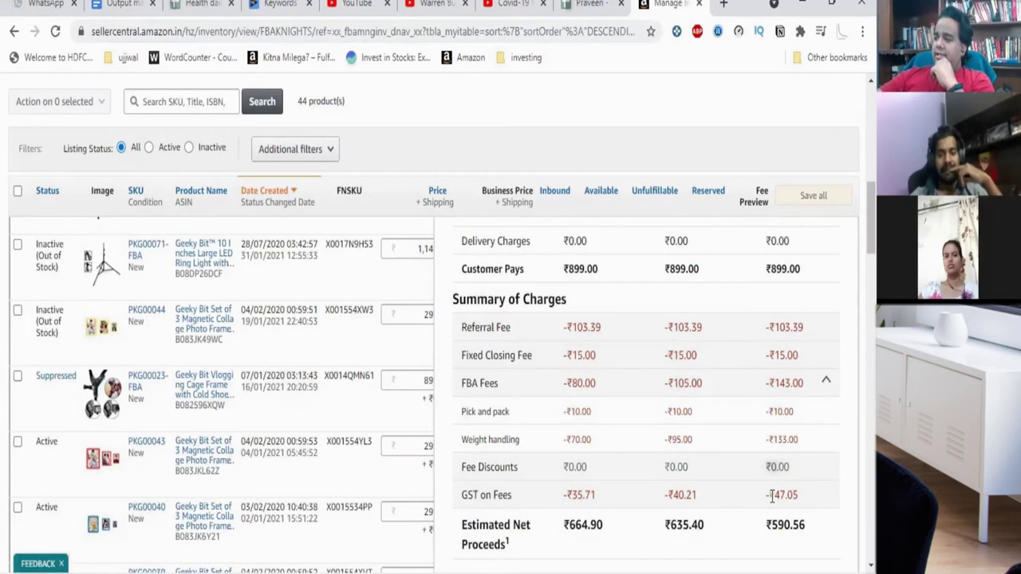
Step: Examine the national GST on Fees and FBA Fees in the storage product's Net Proceeds breakdown, and close it
left_click_drag(769, 494, 797, 497)
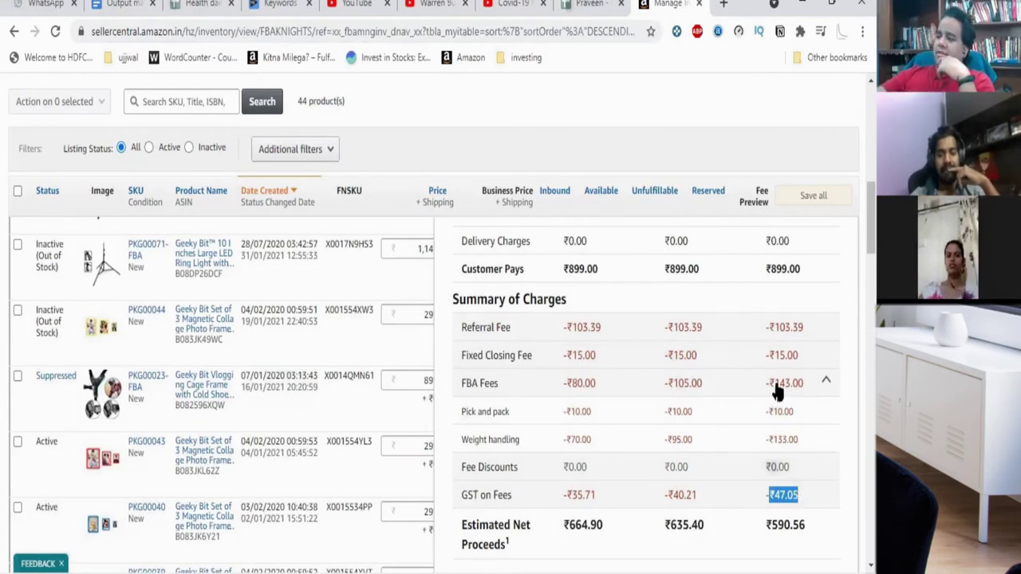
left_click_drag(774, 383, 804, 386)
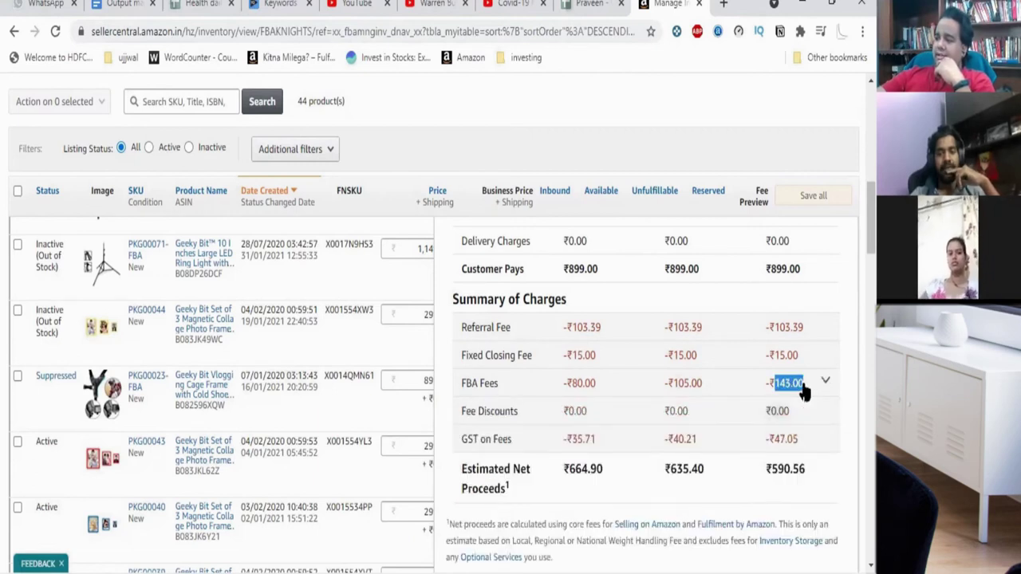
scroll(804, 389, "up", 2)
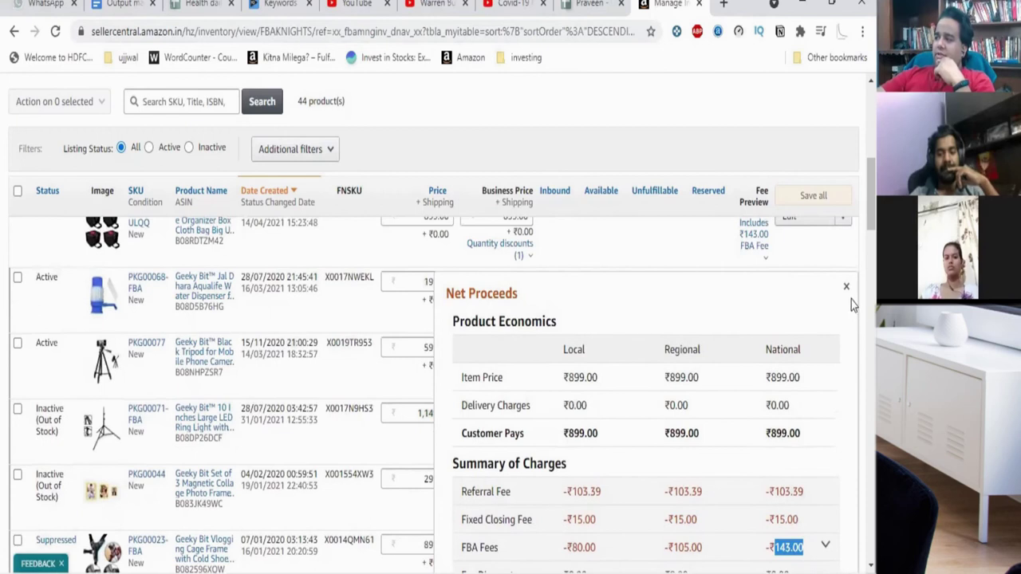
left_click(847, 287)
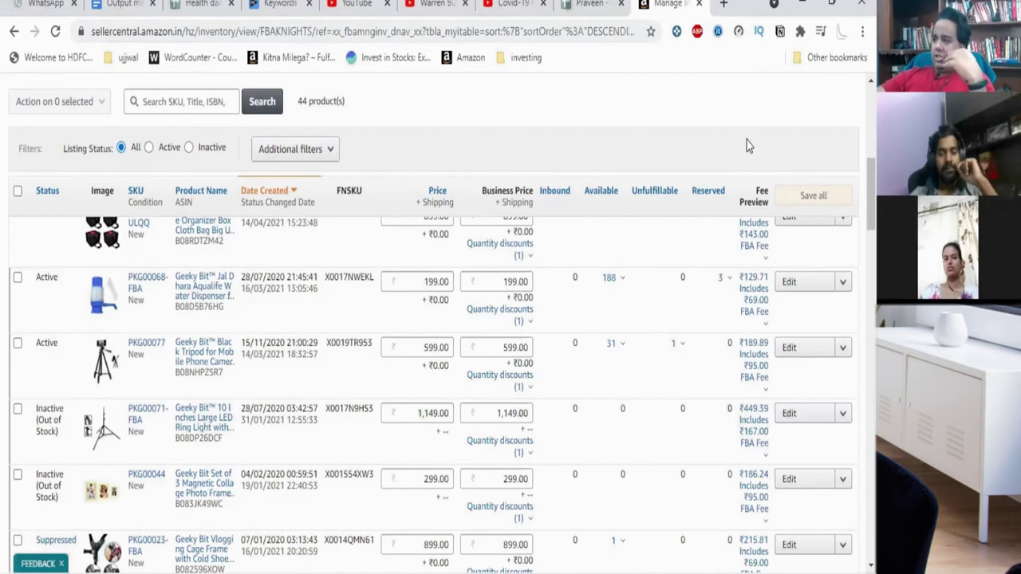
Step: Return to the costing spreadsheet and recheck the final Profit of the black storage box against that of Under Bed Storage
key("ctrl+shift+Tab")
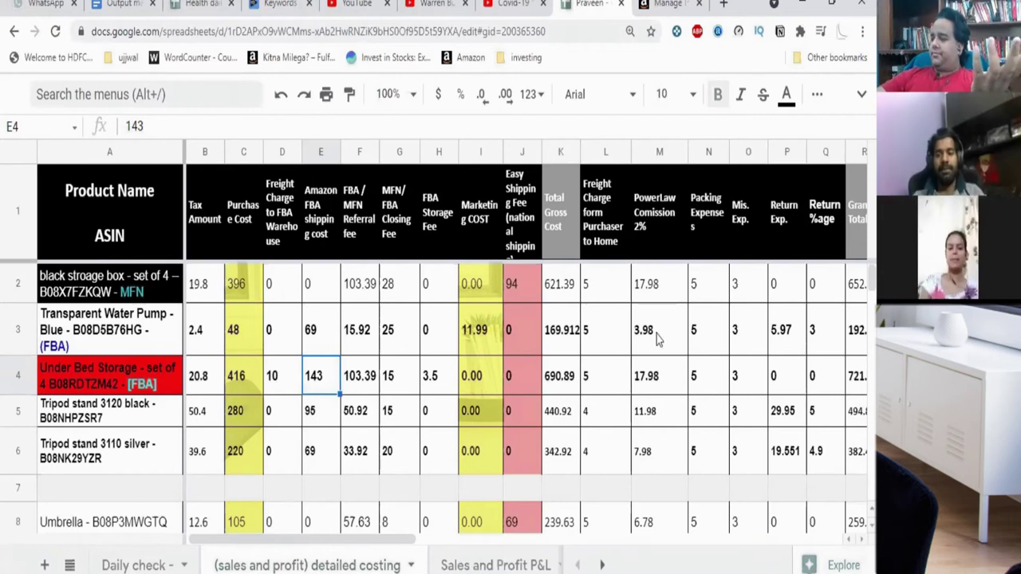
left_click_drag(303, 540, 475, 541)
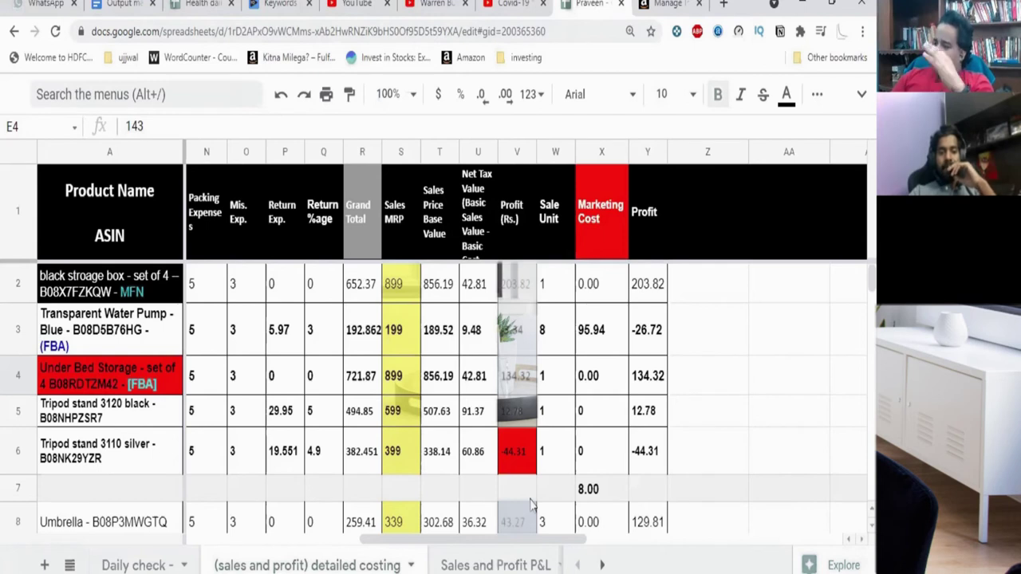
left_click(650, 287)
left_click(653, 383)
left_click(659, 295)
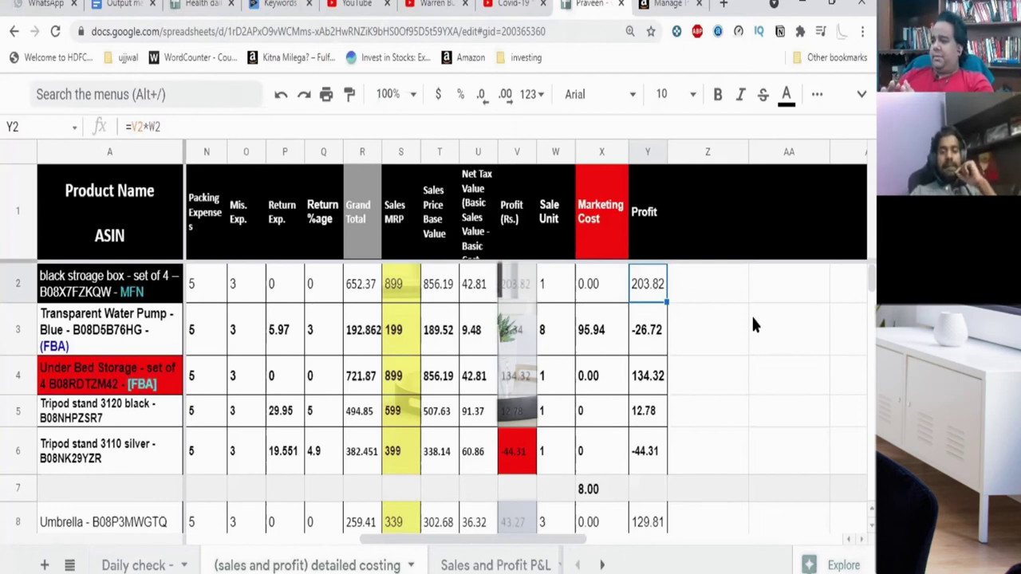
Step: Switch to WhatsApp Web, check the PKG + powerlaw.in group, and reopen the direct chat with the forwarded points on MFN and FBA
left_click(40, 4)
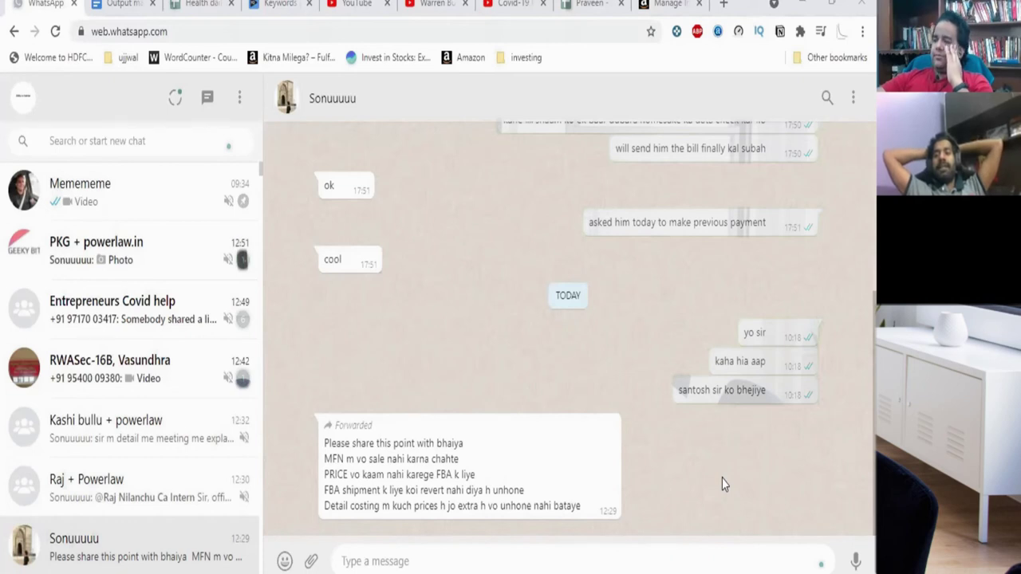
left_click(189, 266)
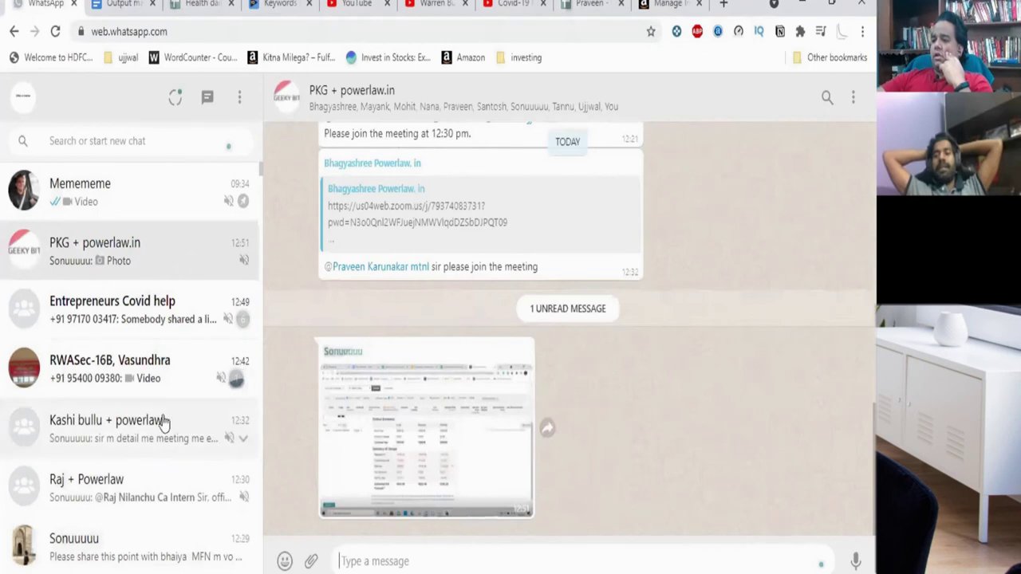
left_click(150, 546)
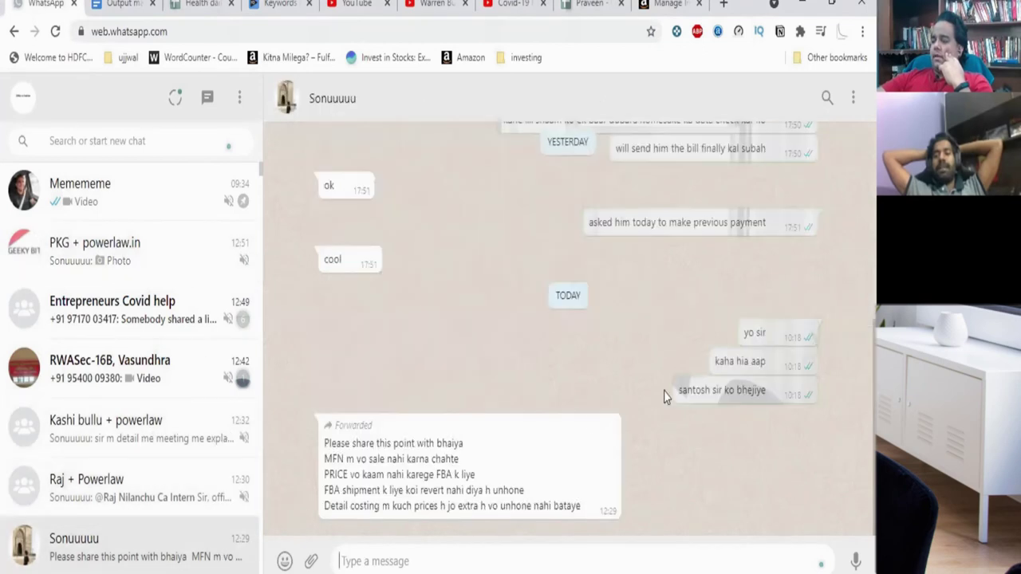